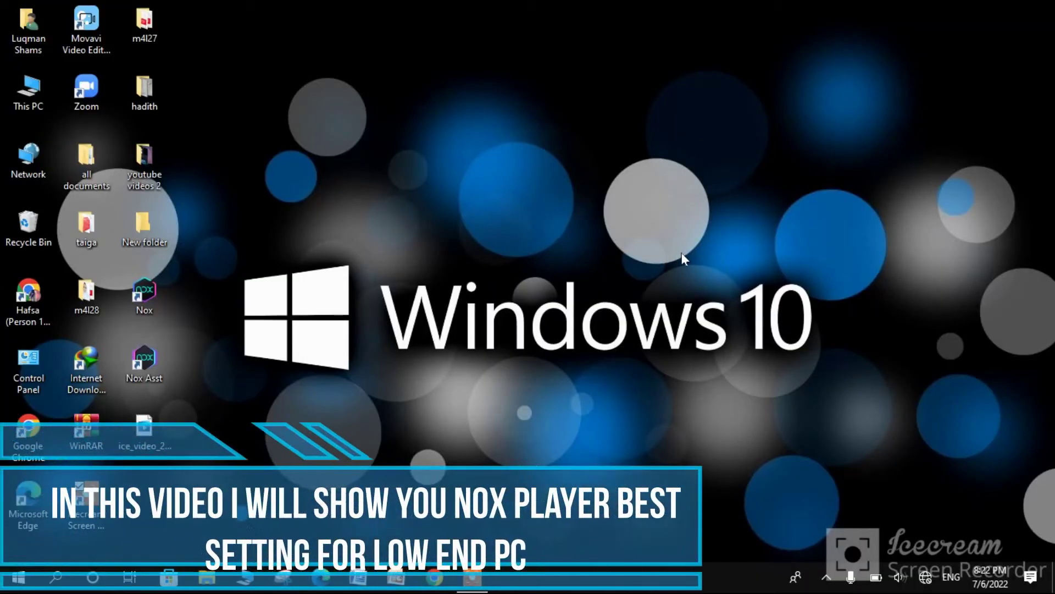
right_click(674, 233)
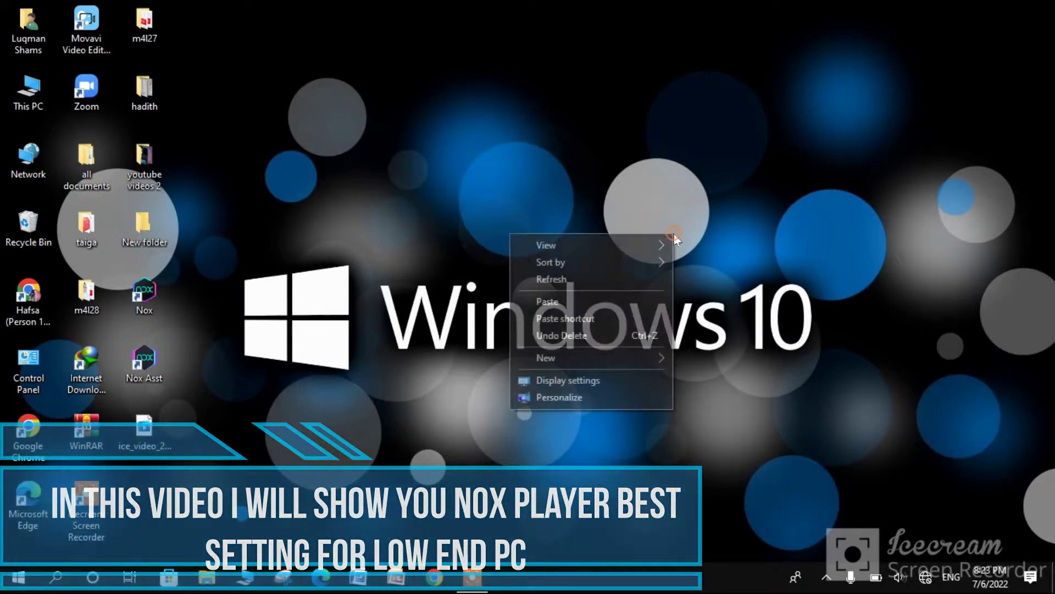
click(634, 281)
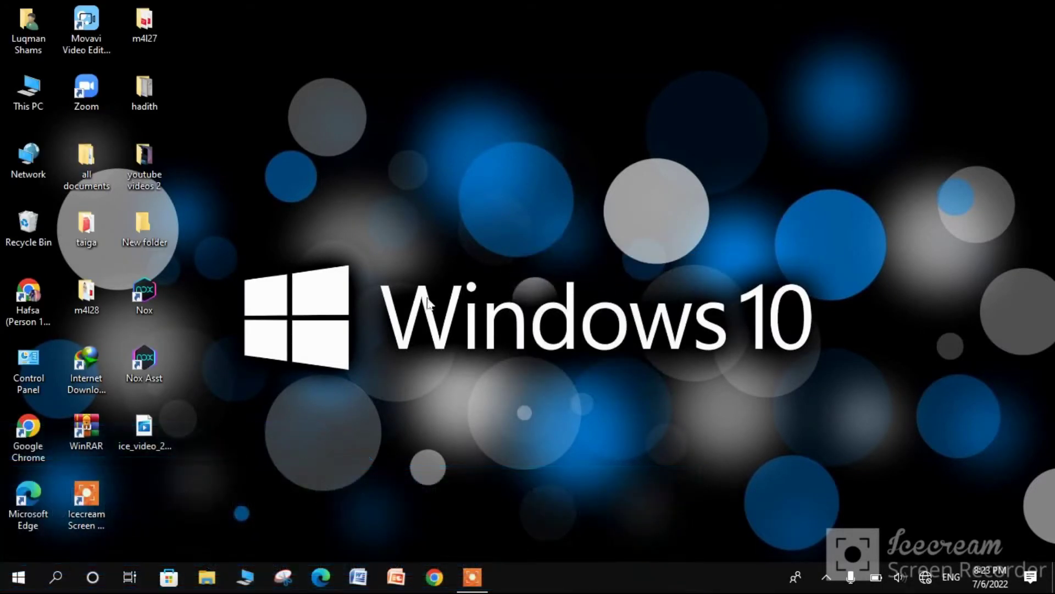
double_click(145, 308)
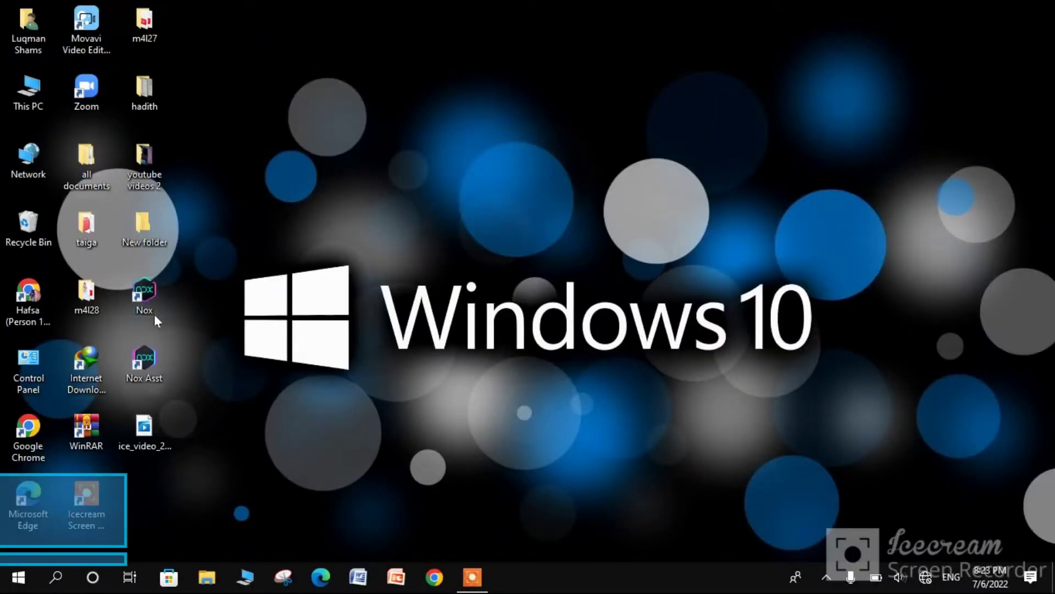
Search Windows for "graphic" and open the Graphics settings page
click(55, 577)
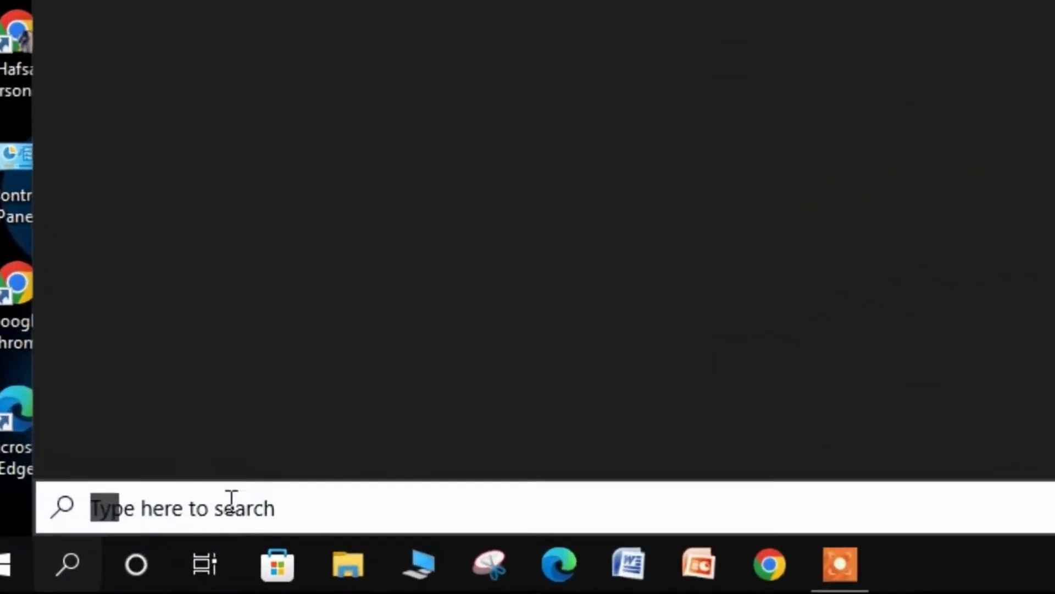
text(graphi)
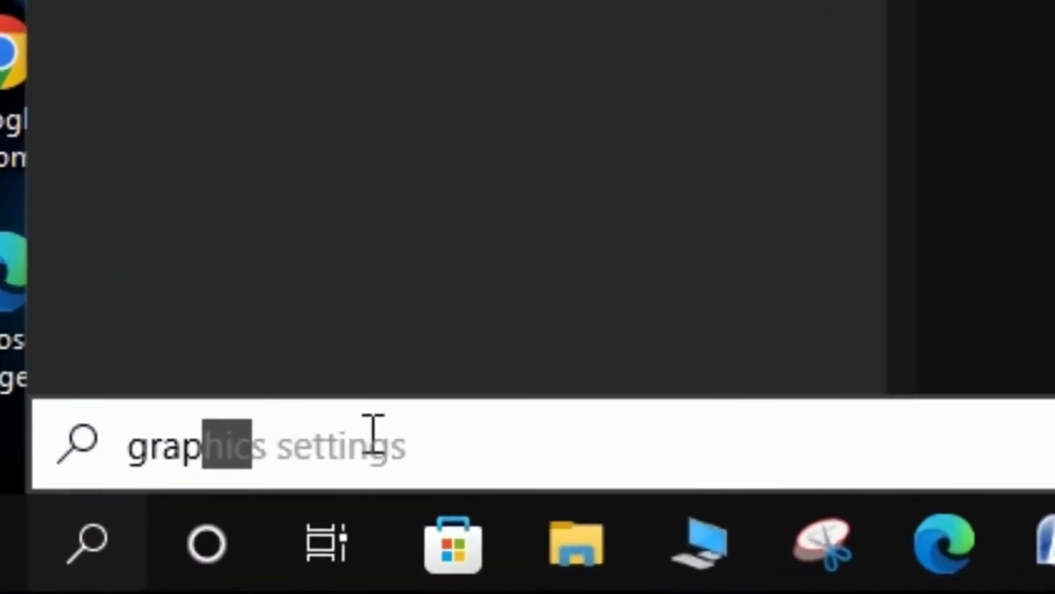
text(c)
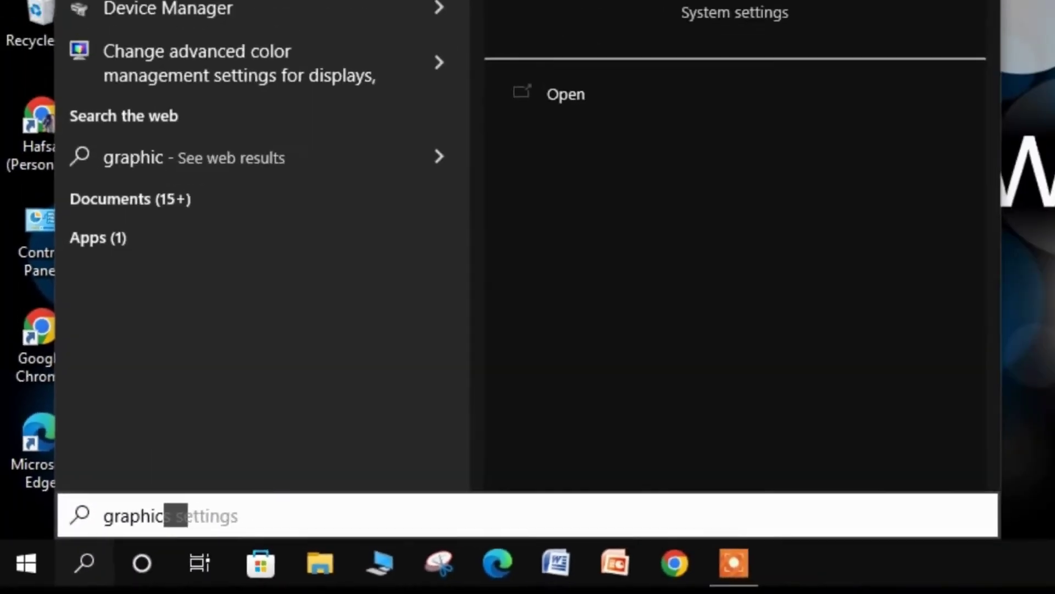
click(169, 172)
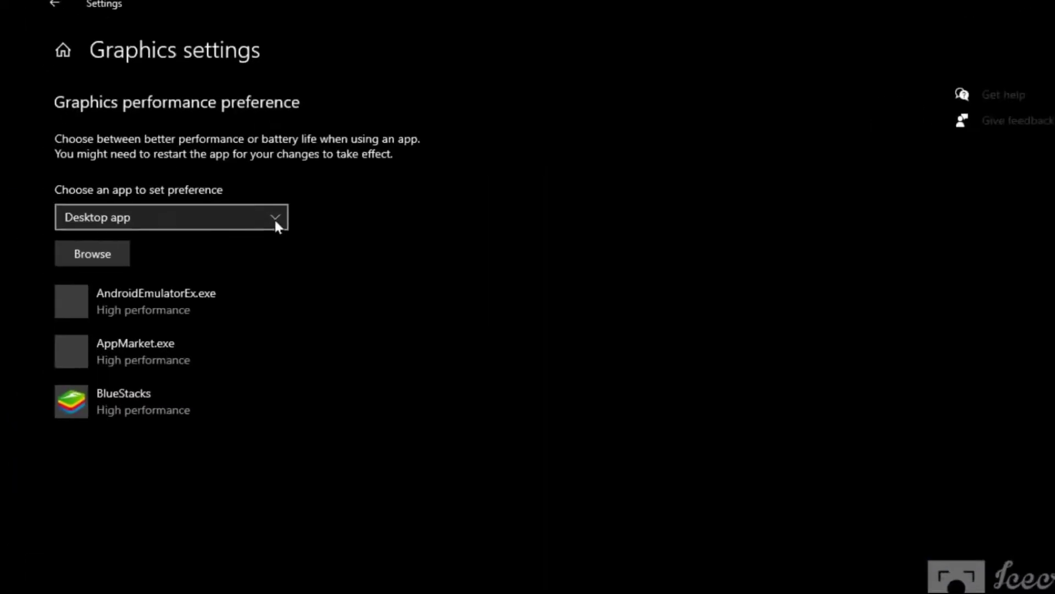
Add the Nox desktop app from the Desktop folder to the graphics performance preference list
click(203, 301)
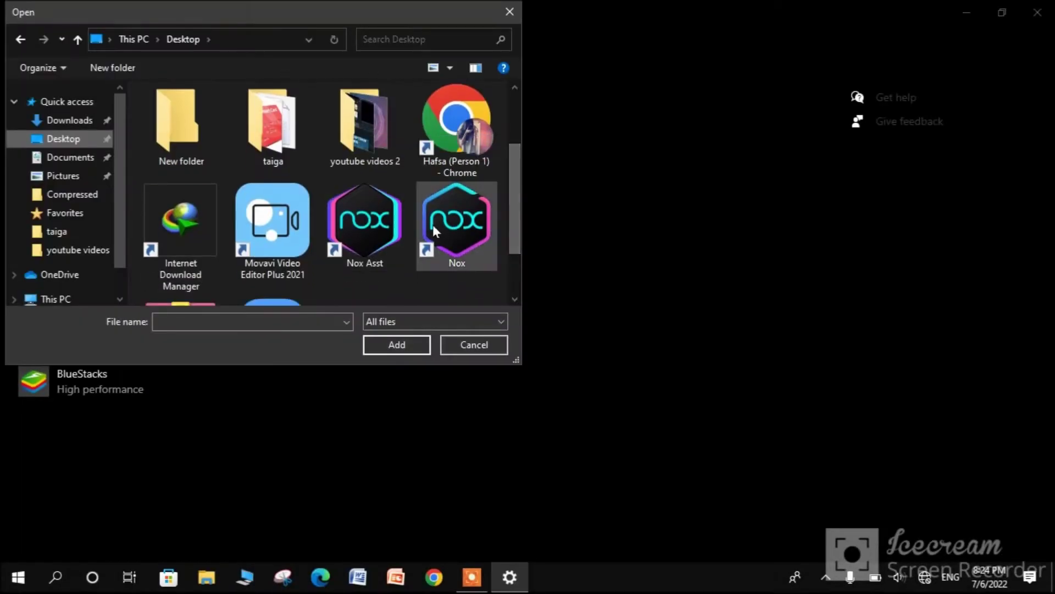
click(443, 230)
click(401, 351)
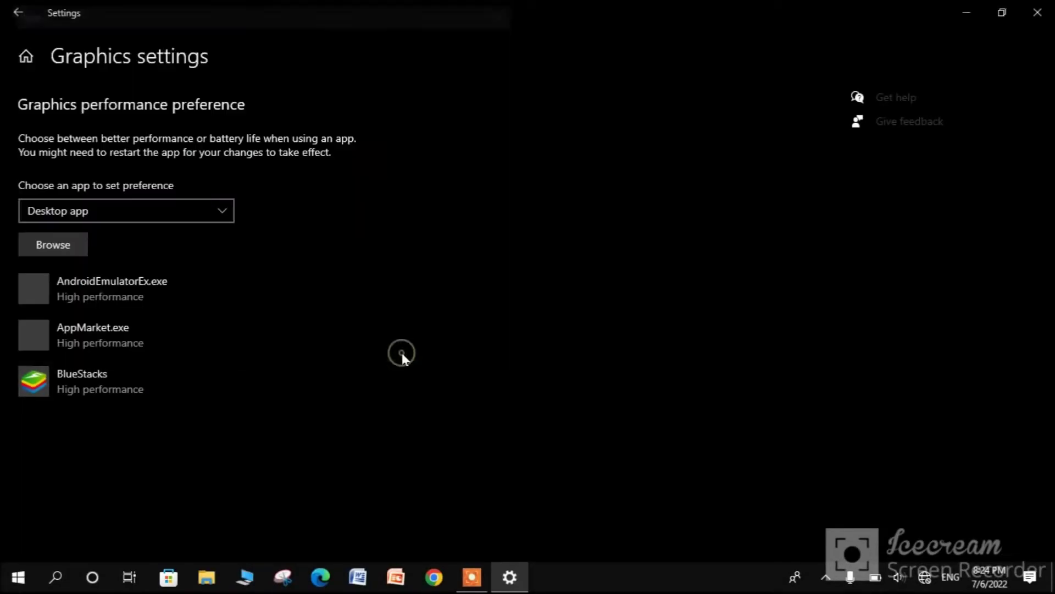
Set NoxPlayer's graphics preference to High performance, save it, and close Settings
click(223, 487)
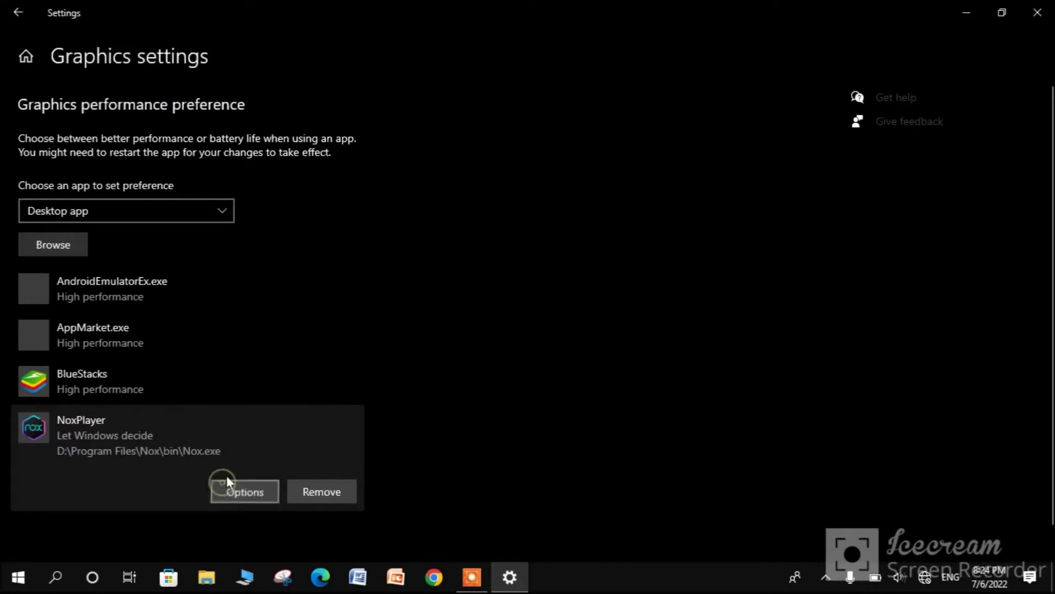
click(397, 316)
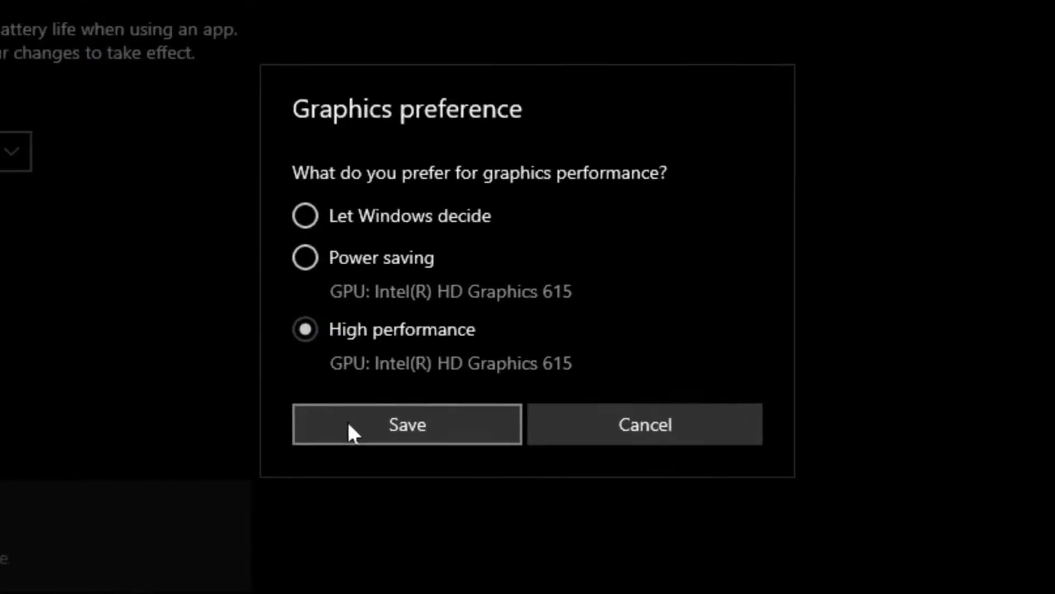
click(419, 371)
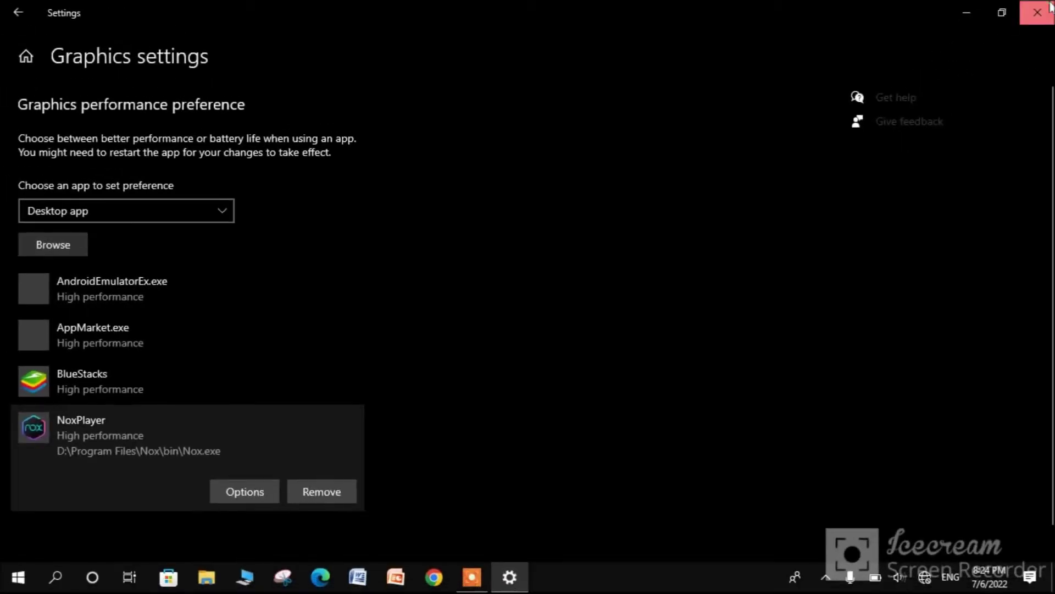
click(1037, 12)
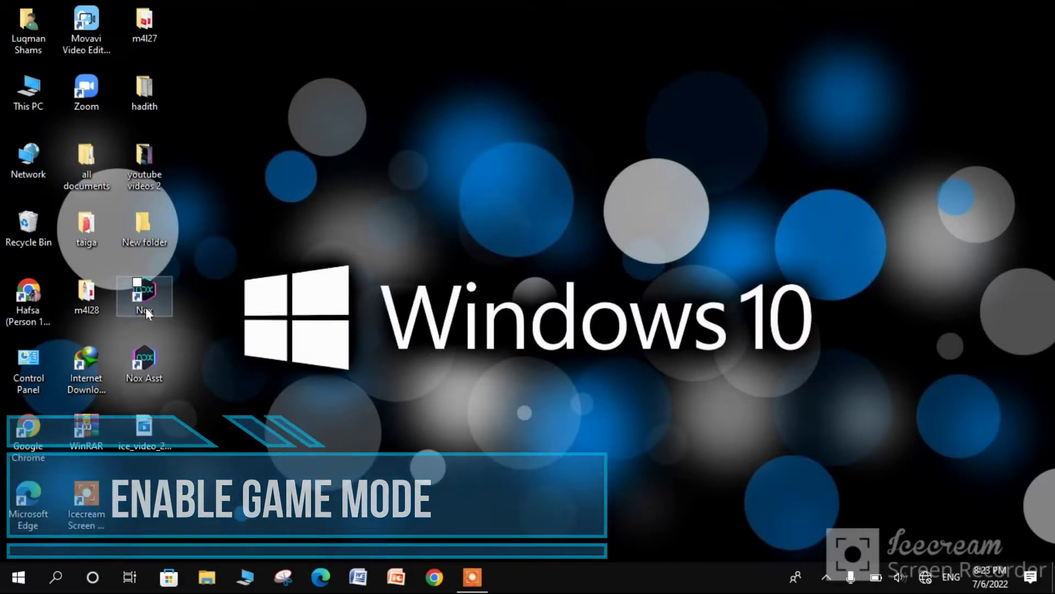
Search Windows for "game mode", open its settings page, and make sure Game Mode is on
click(55, 576)
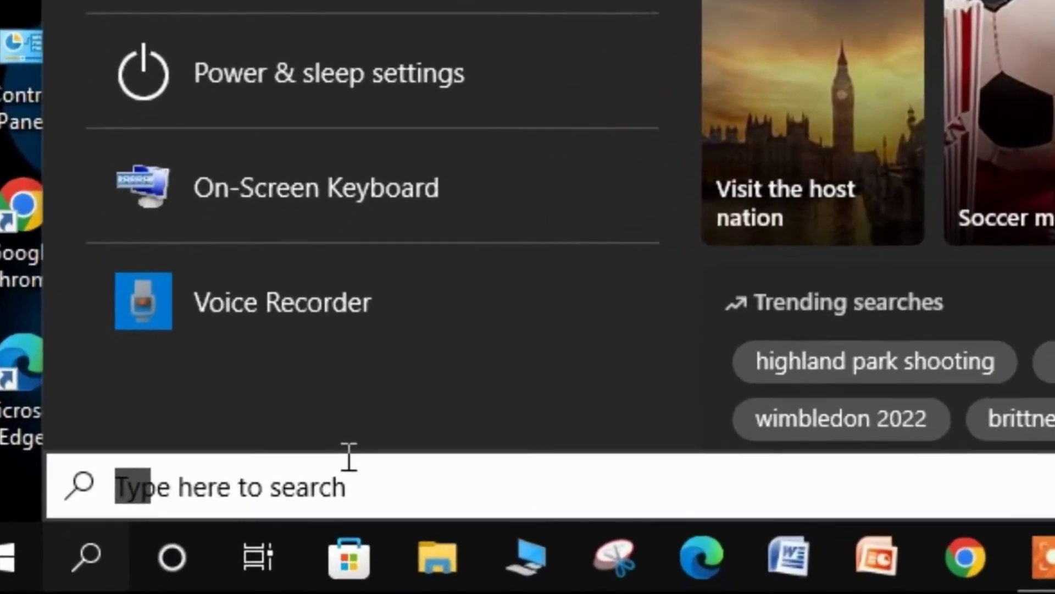
text(game mod)
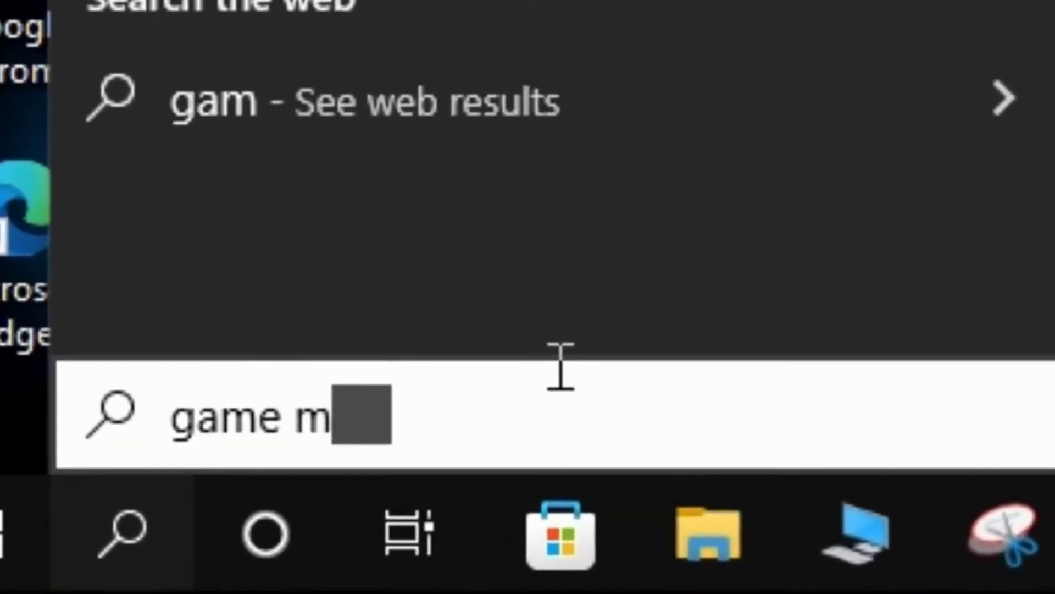
text(e)
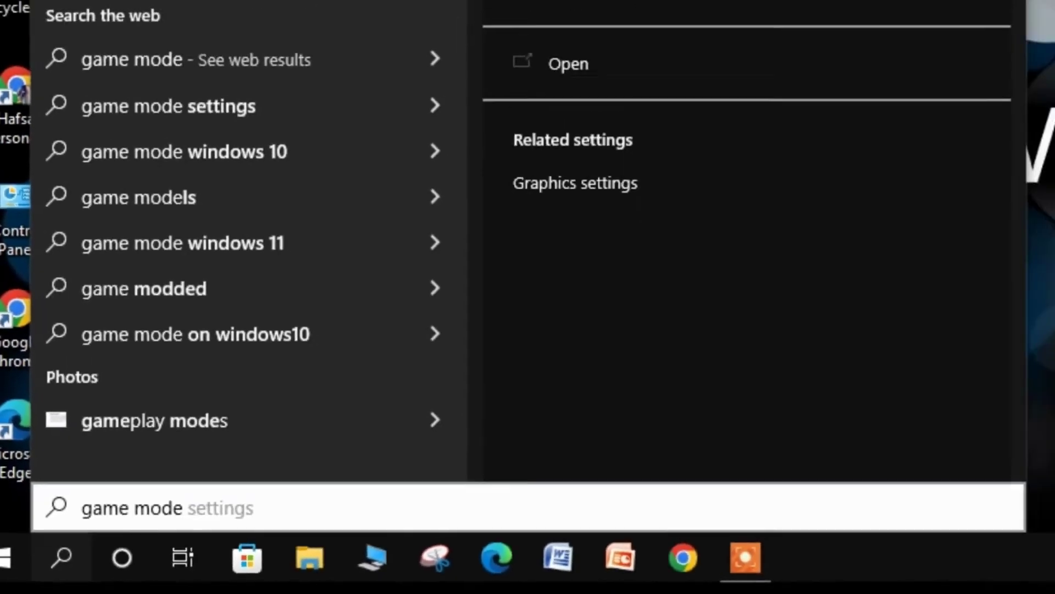
key(Return)
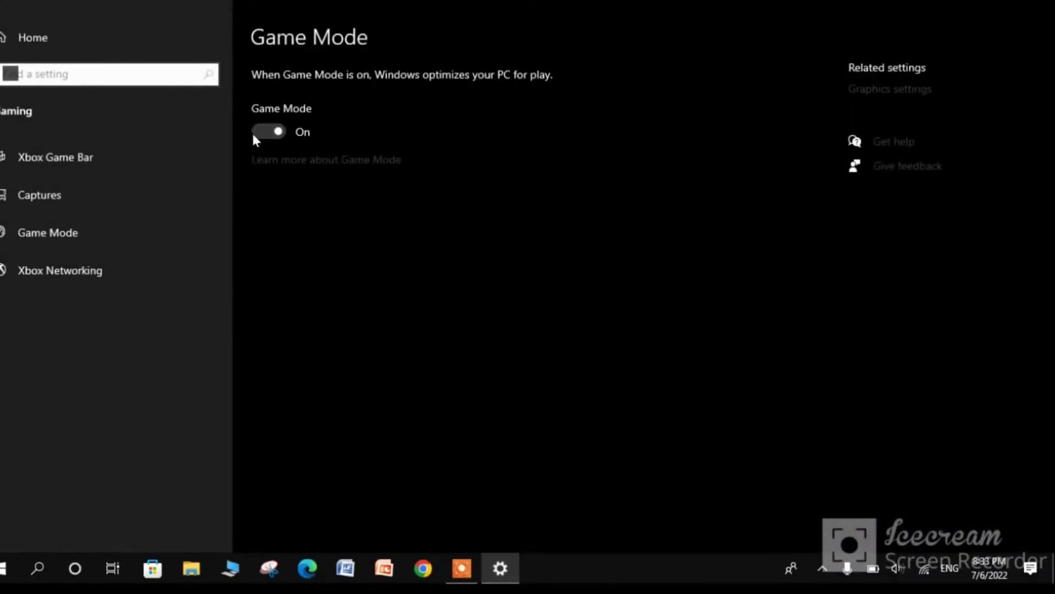
click(259, 133)
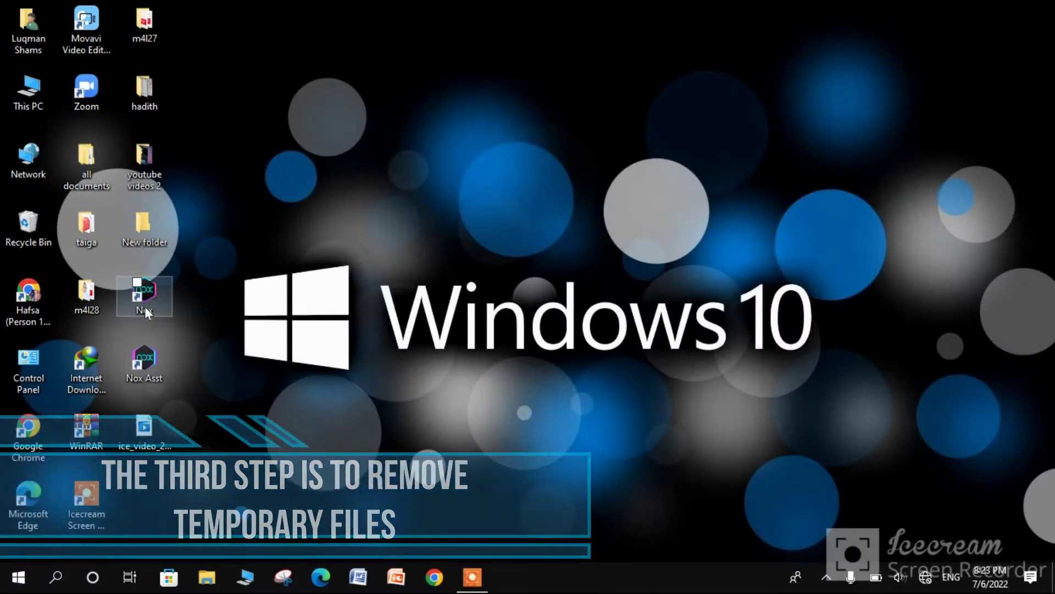
Open the Windows Temp folder by running the command "temp"
right_click(4, 584)
click(22, 508)
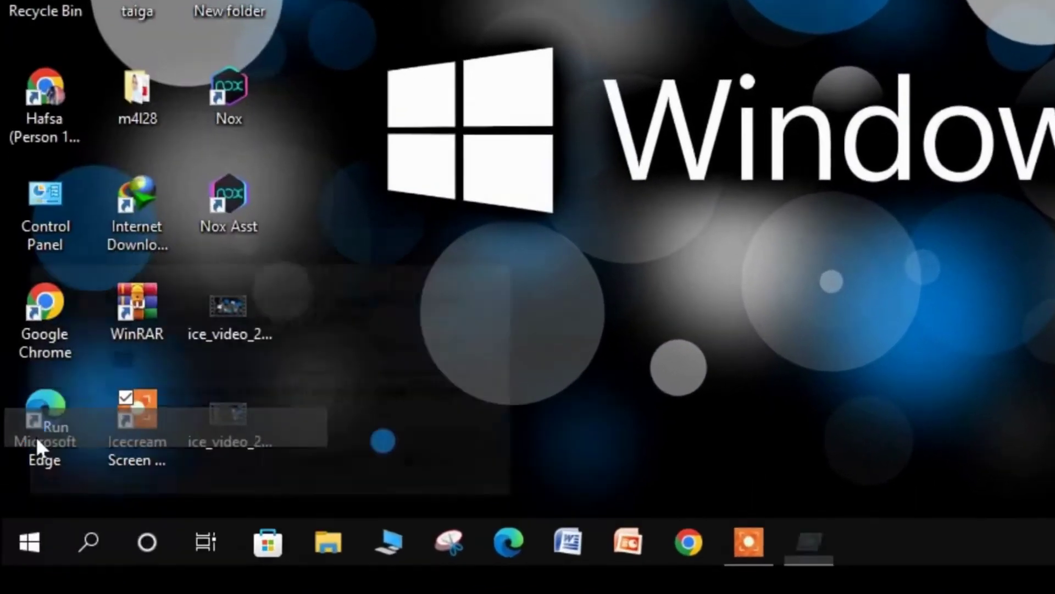
text(temp)
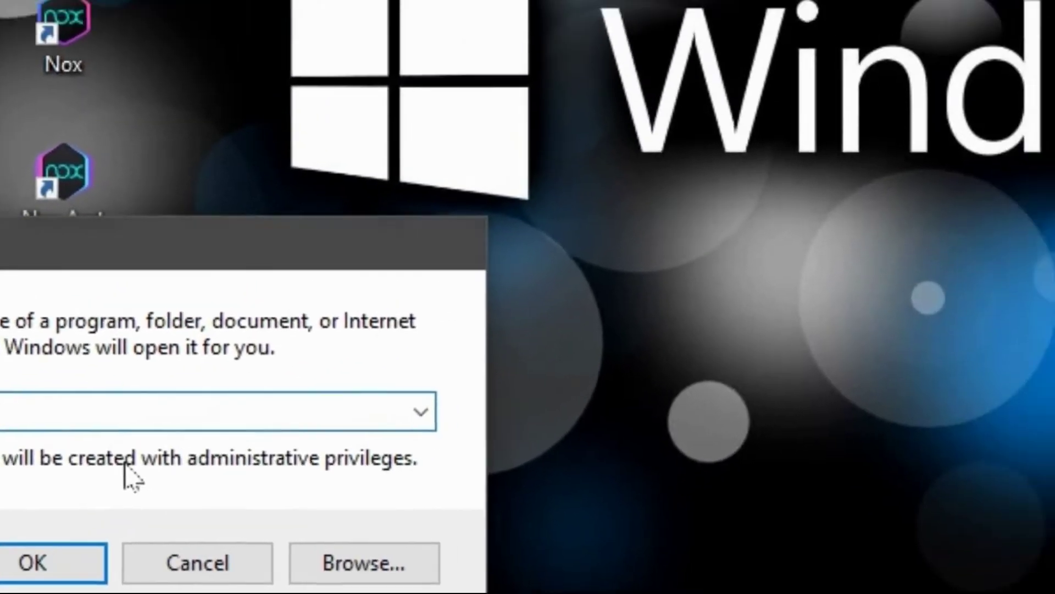
key(Return)
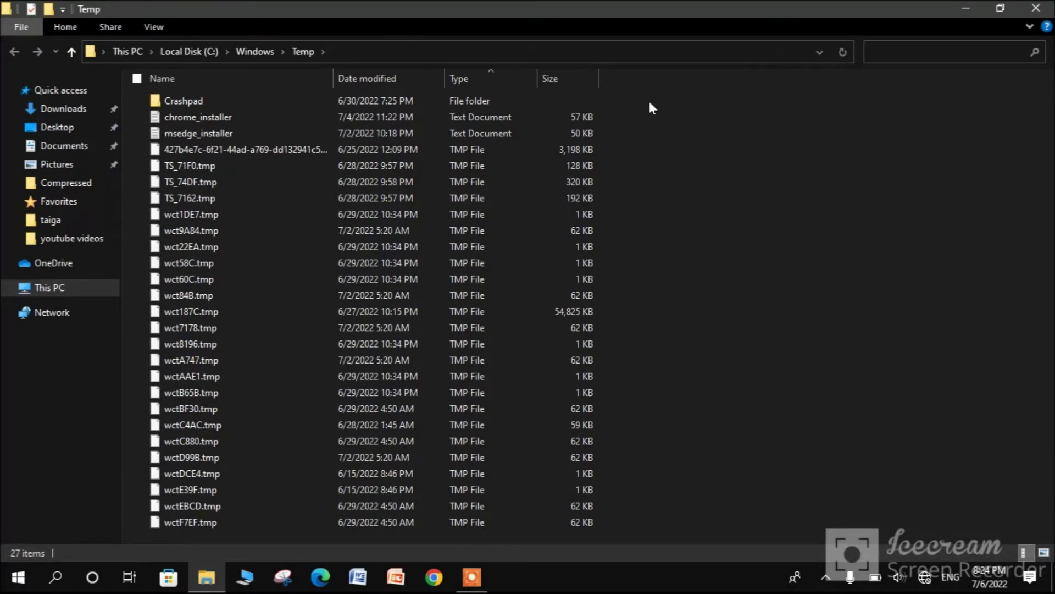
Delete all files and folders in the Windows Temp folder
drag(649, 103, 444, 549)
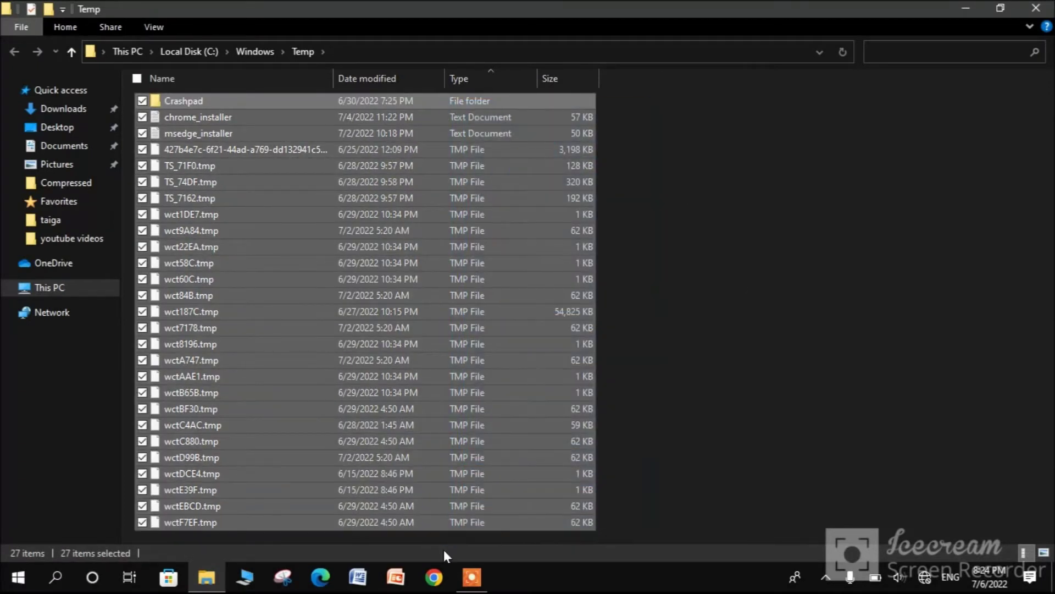
right_click(443, 499)
click(402, 452)
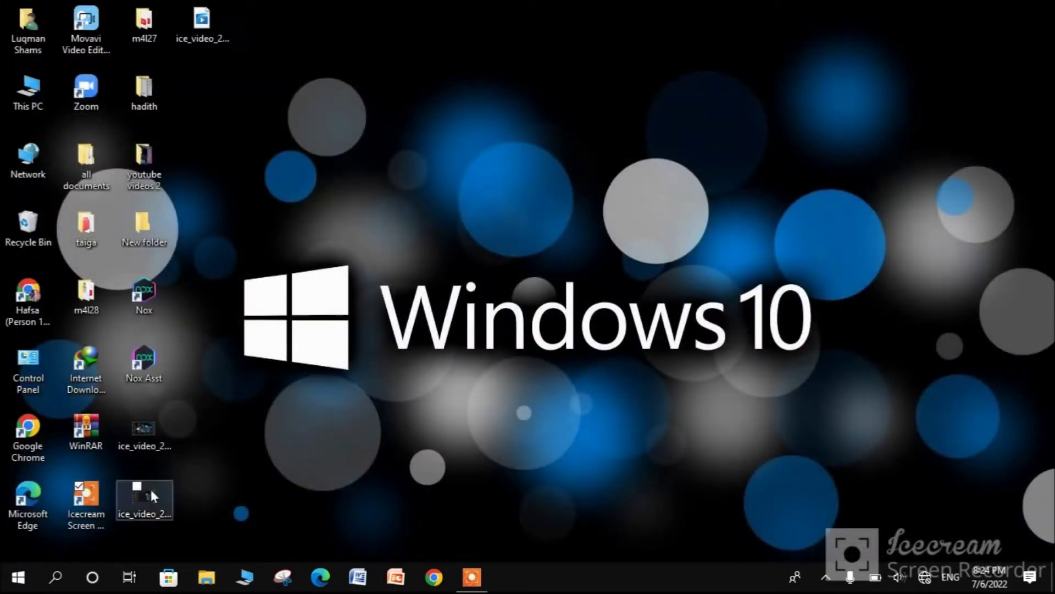
Open the user account's temporary files folder by running the command "%temp%"
right_click(19, 577)
click(32, 514)
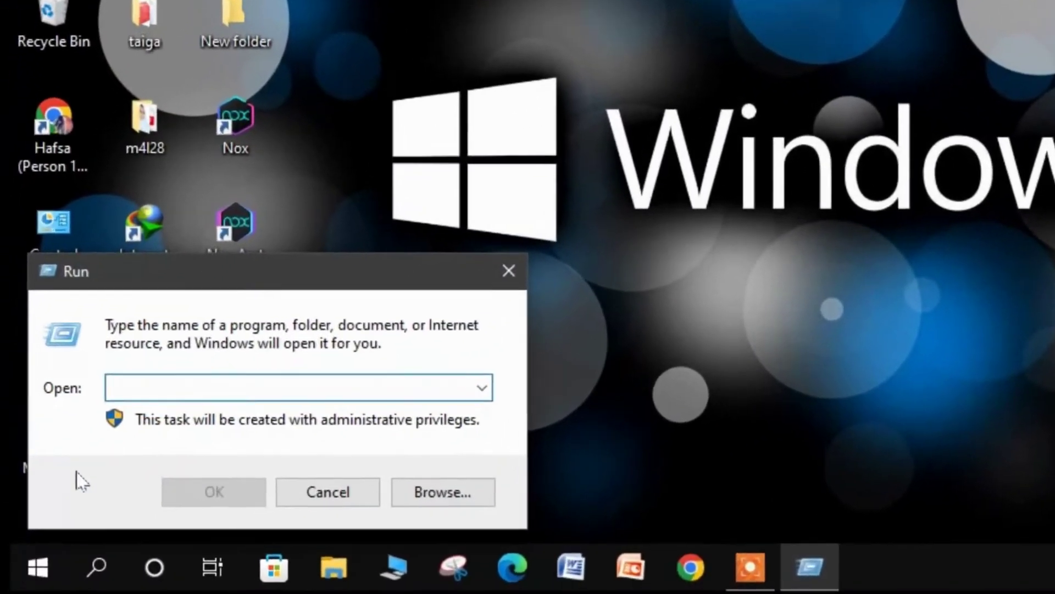
text(%te)
text(mp)
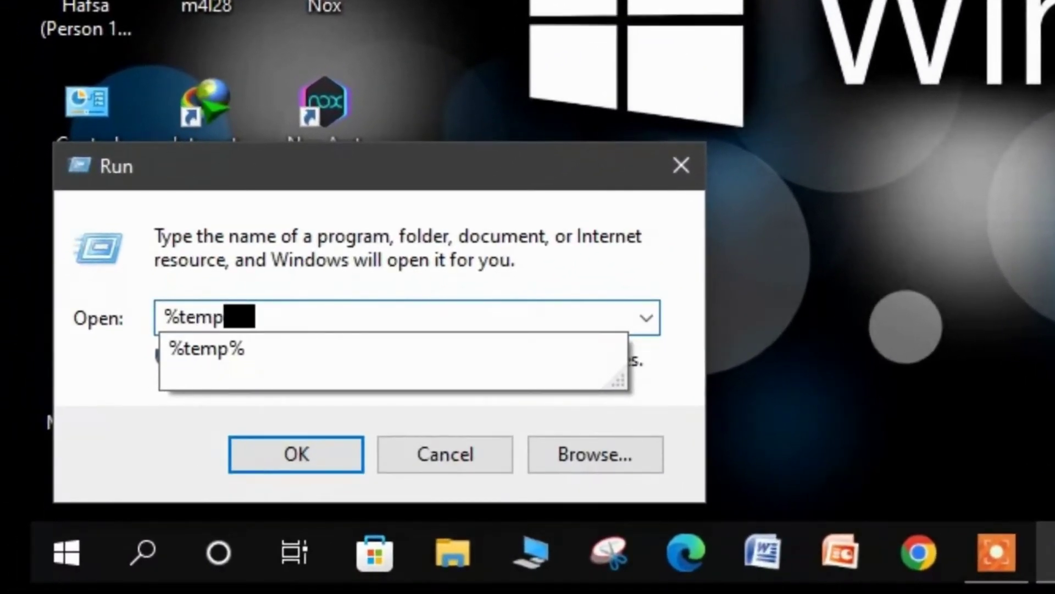
text(%)
key(Return)
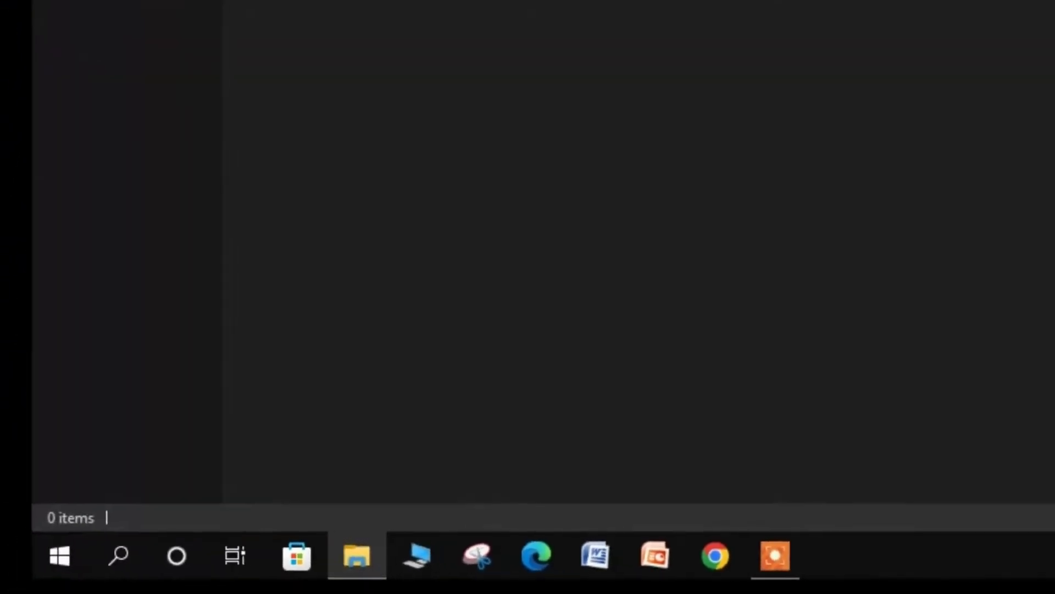
Delete everything in the user's Temp folder, skip the file that is in use, and close the folder
drag(703, 44, 165, 537)
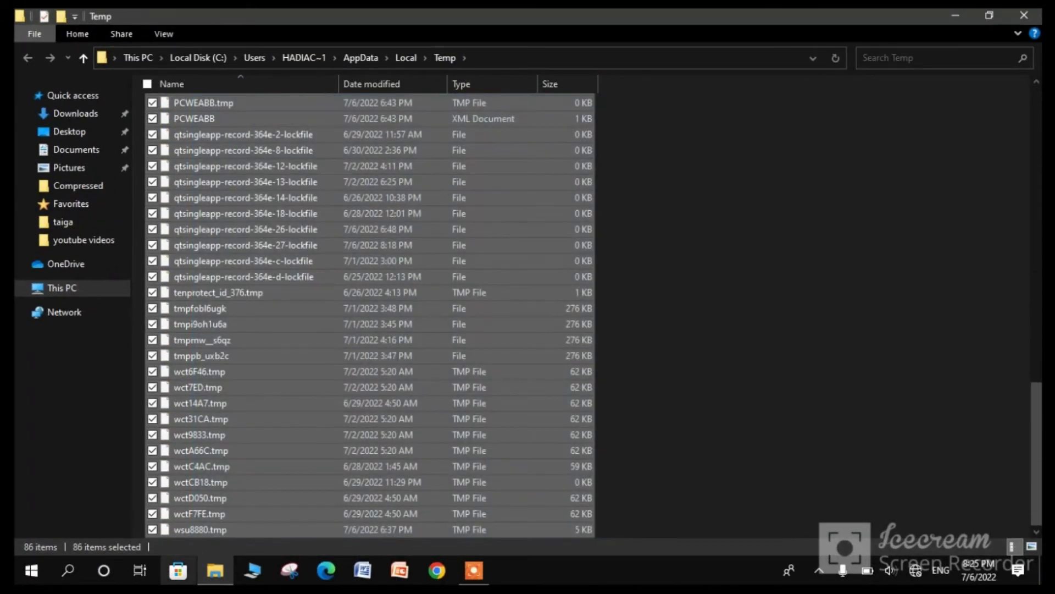
key(Delete)
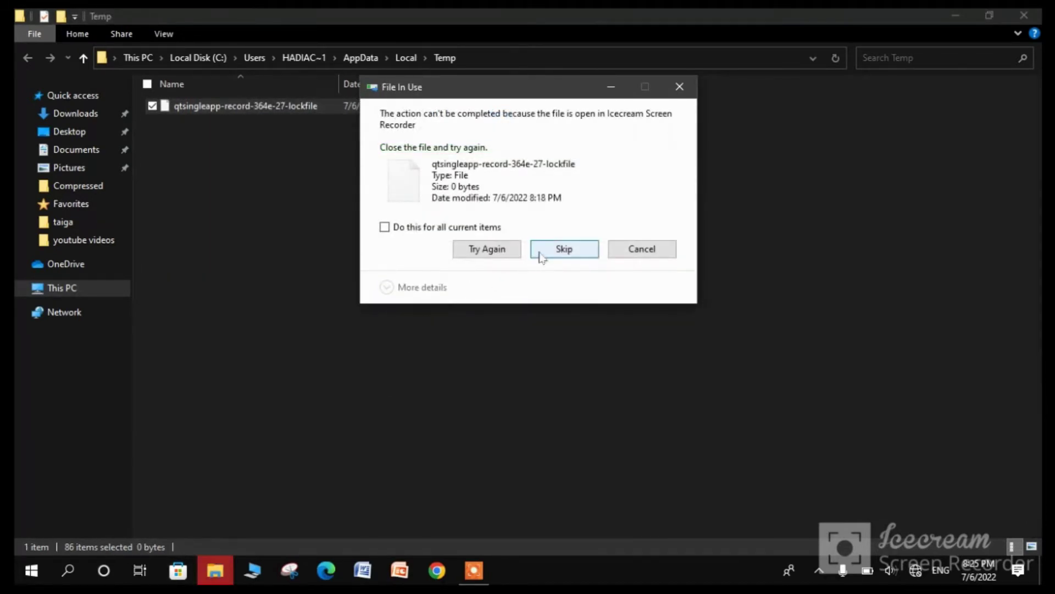
click(540, 252)
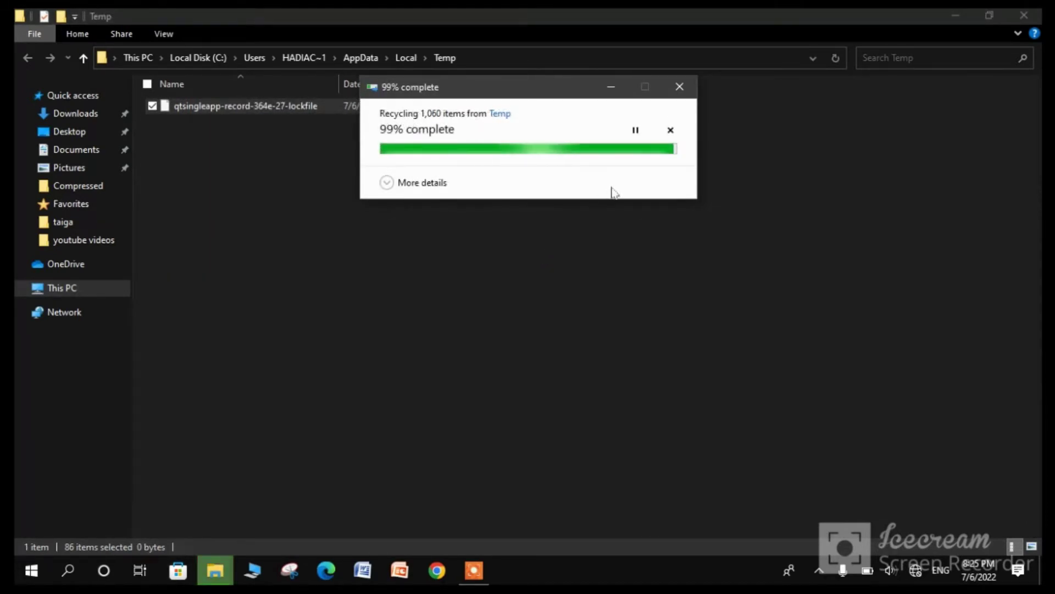
click(1024, 16)
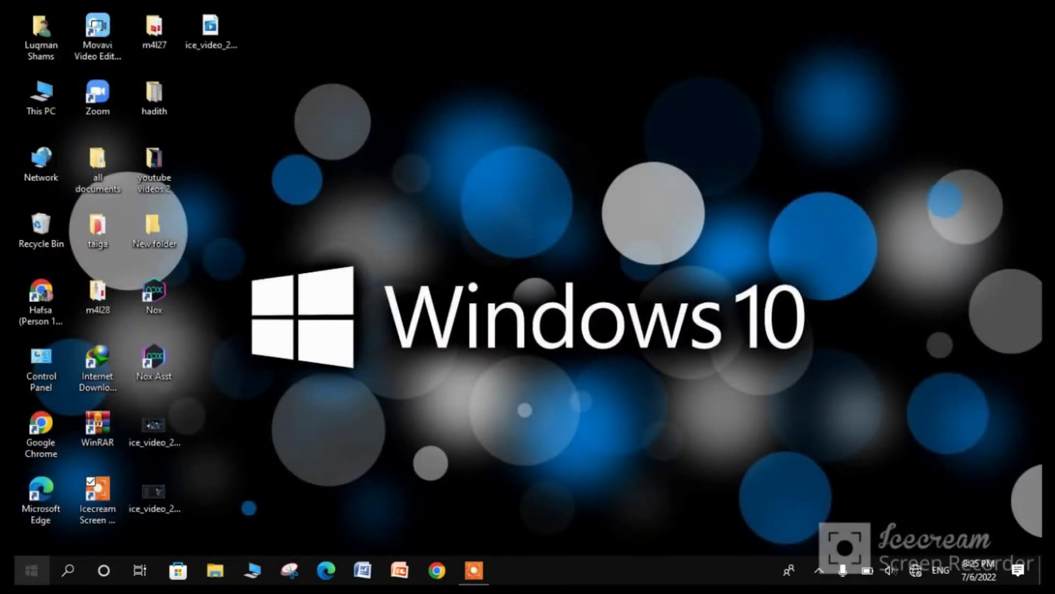
Open the Windows Prefetch folder by running the command "prefetch"
key(super+x)
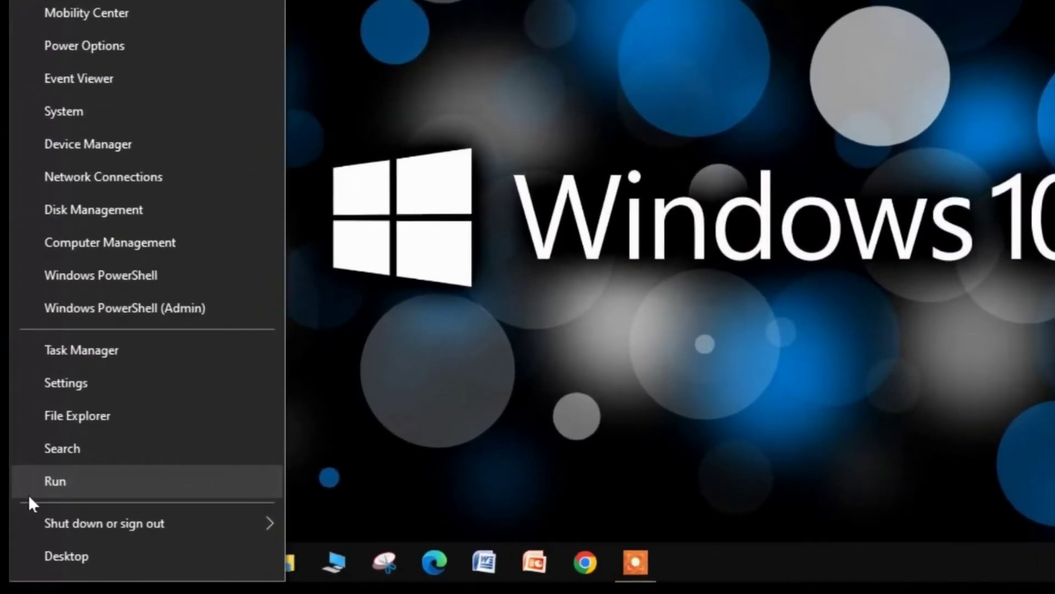
click(30, 514)
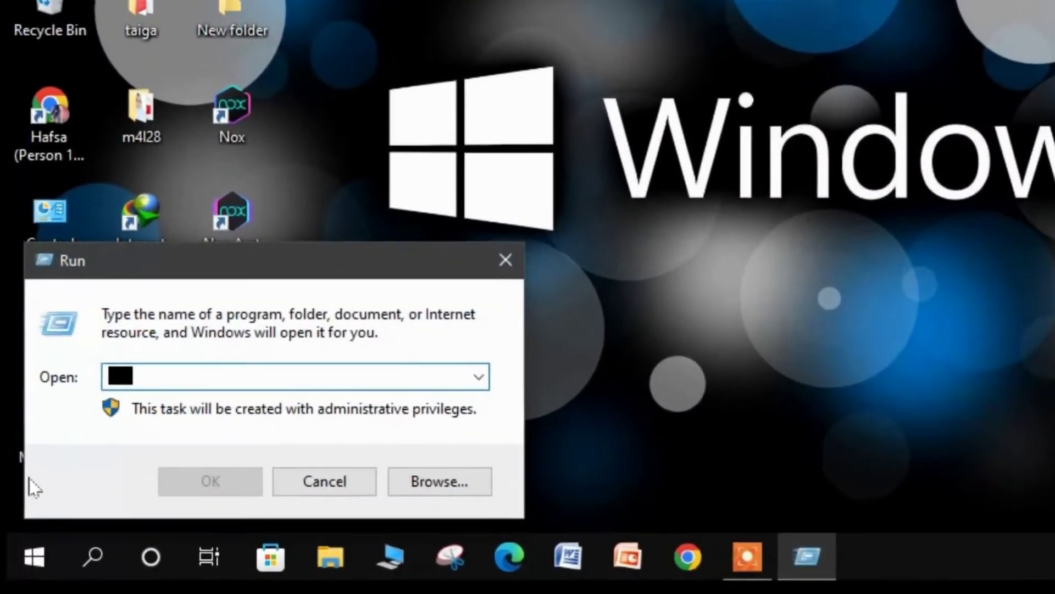
text(prefe)
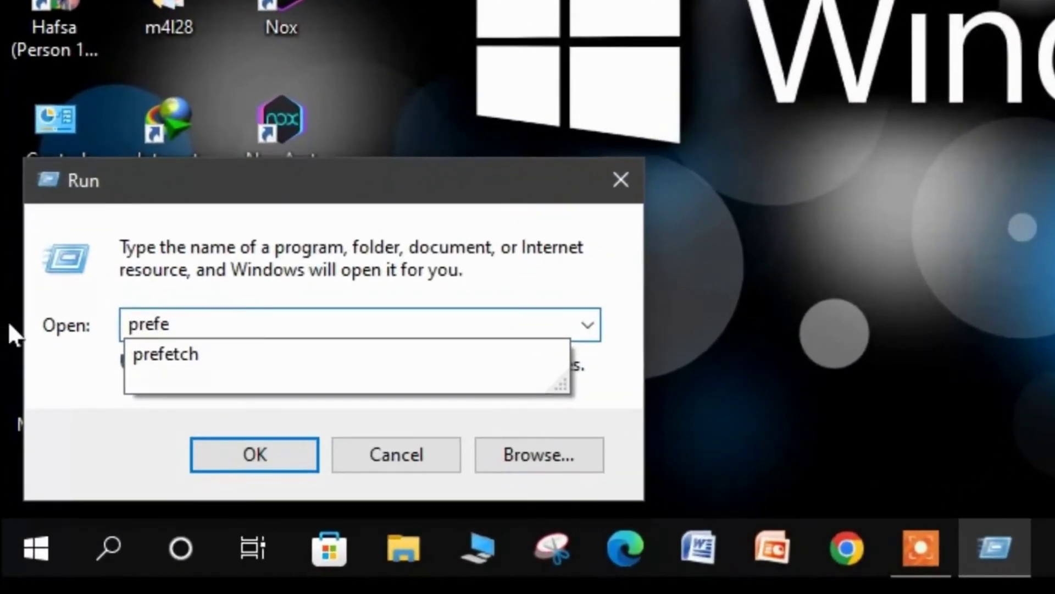
click(187, 379)
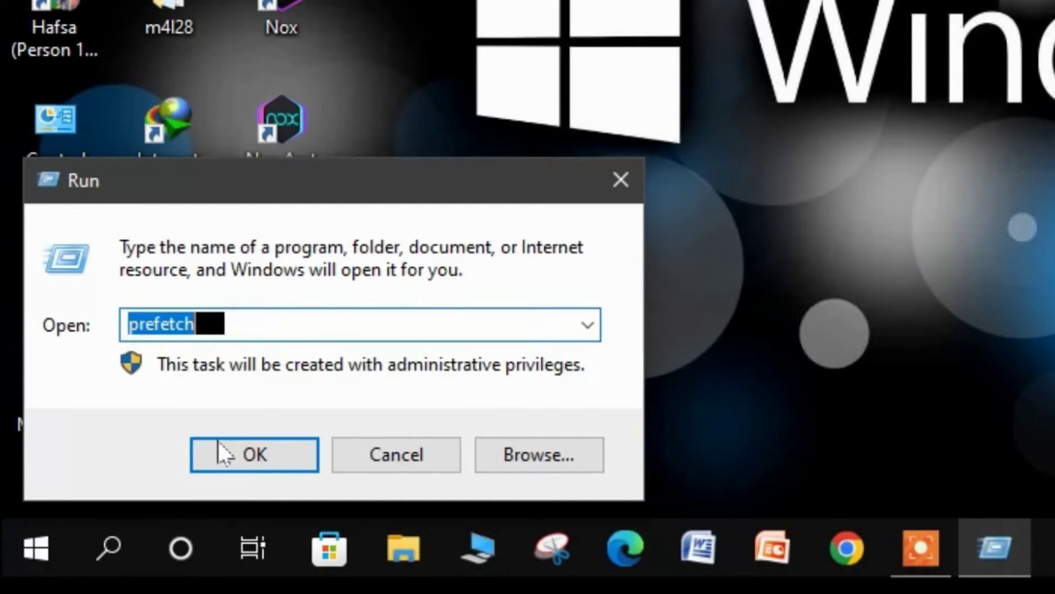
click(220, 448)
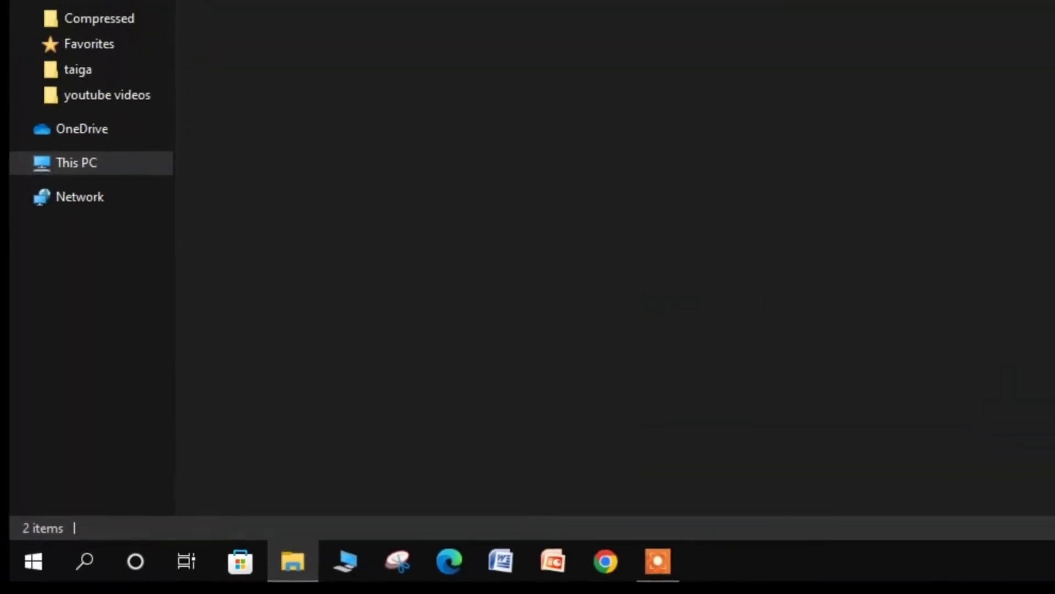
Delete everything in the Prefetch folder and close the folder
drag(645, 98, 576, 88)
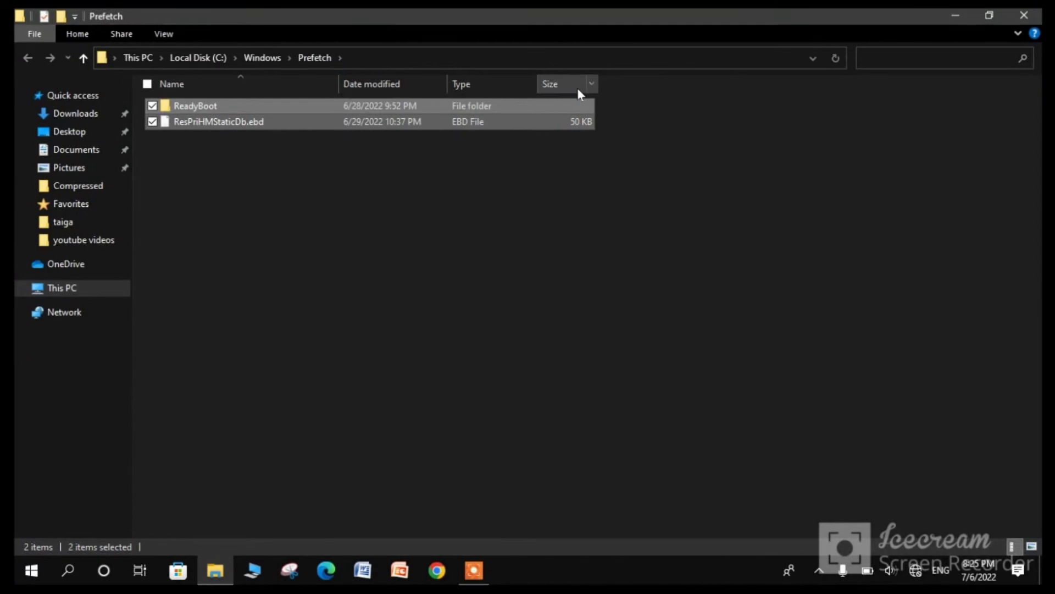
key(Delete)
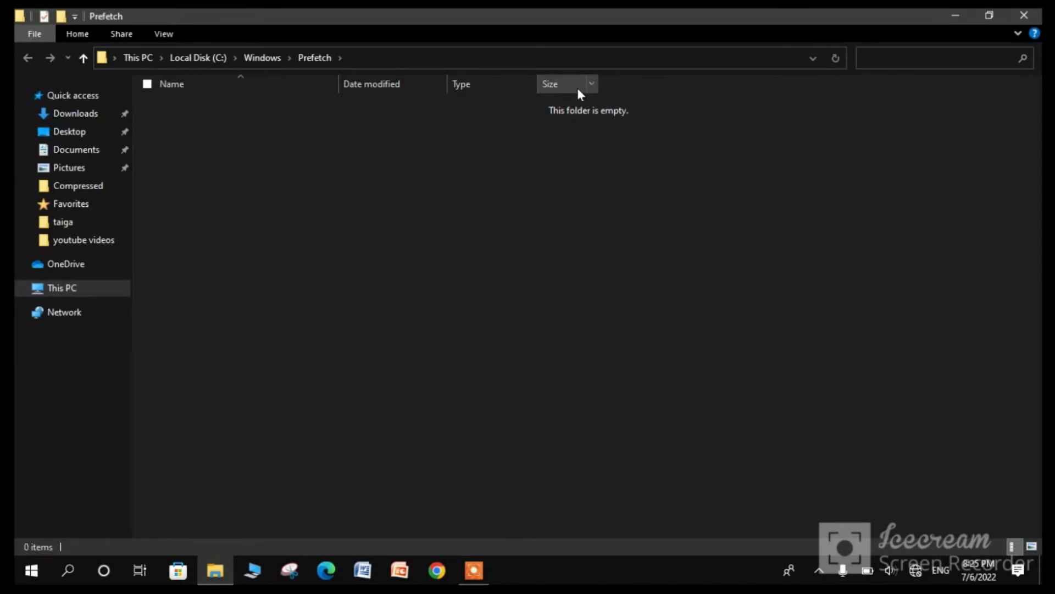
click(1038, 17)
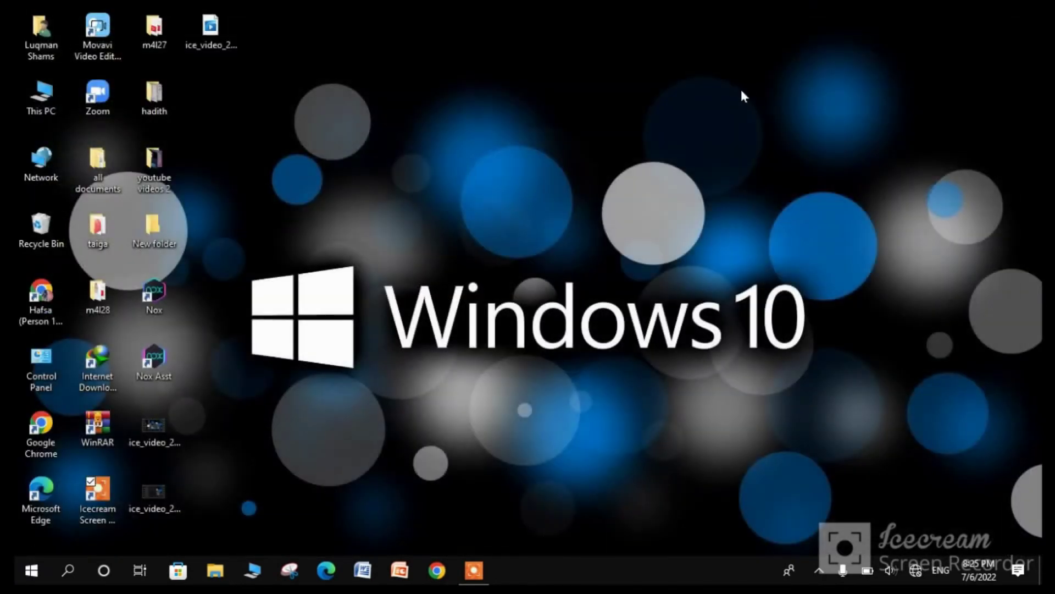
Empty the Recycle Bin, permanently deleting all of its items
right_click(33, 245)
click(46, 269)
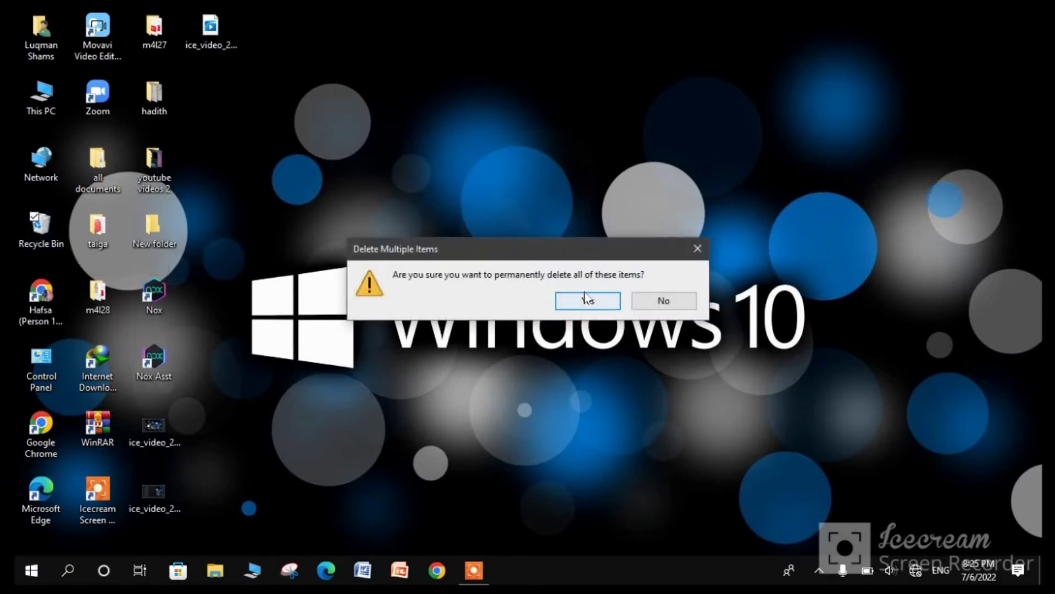
click(587, 302)
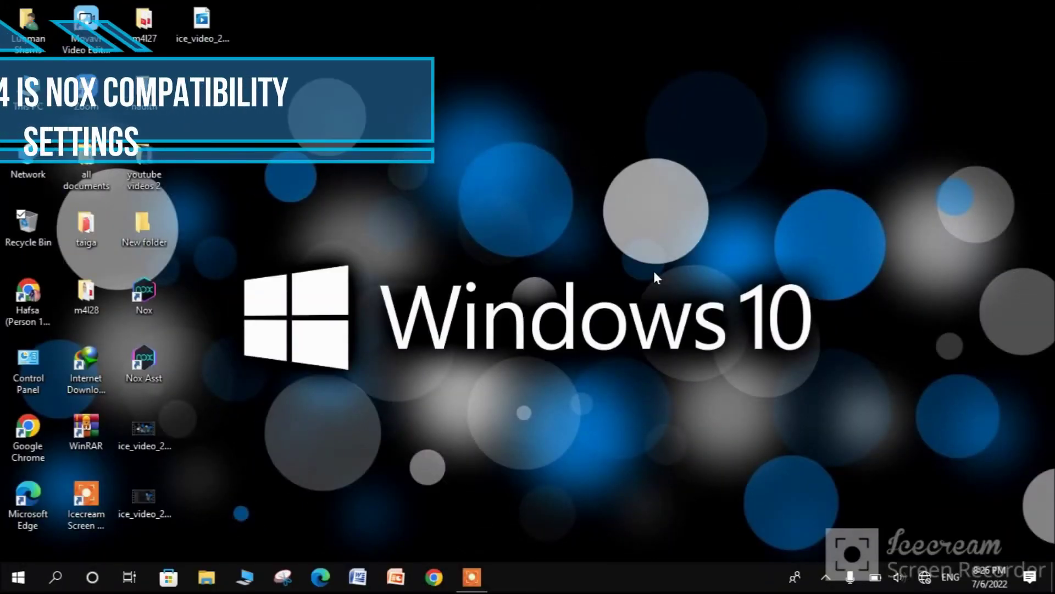
In the Nox shortcut's properties, set the program to run in compatibility mode for Windows 7
right_click(142, 290)
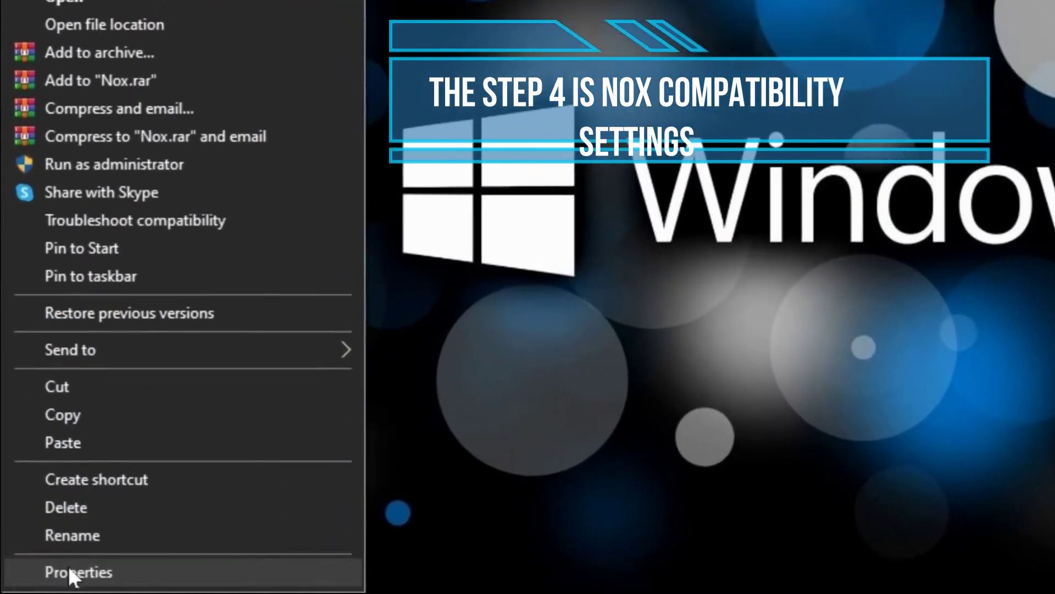
click(57, 556)
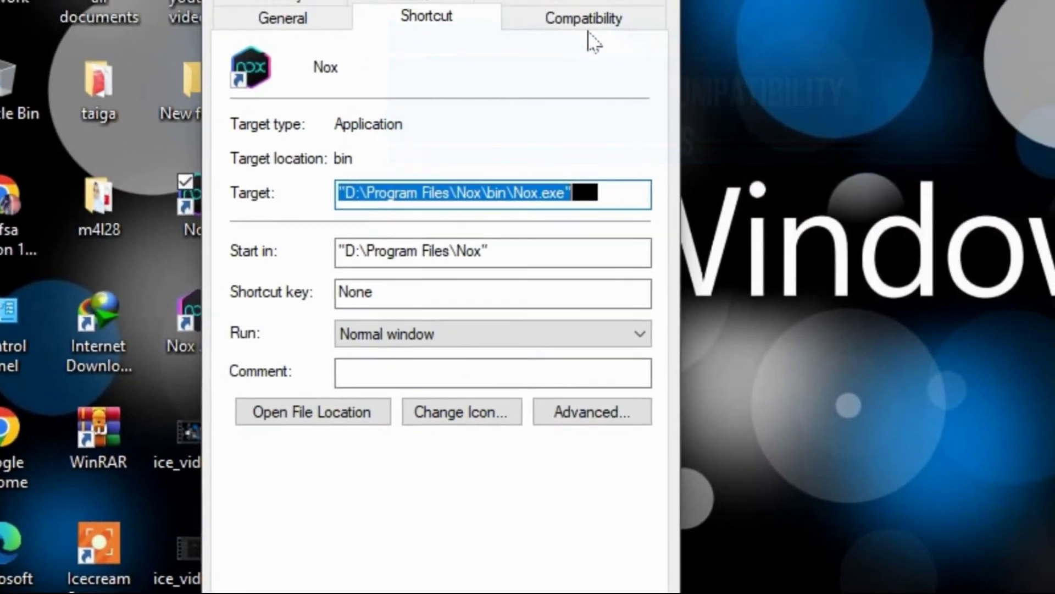
click(538, 83)
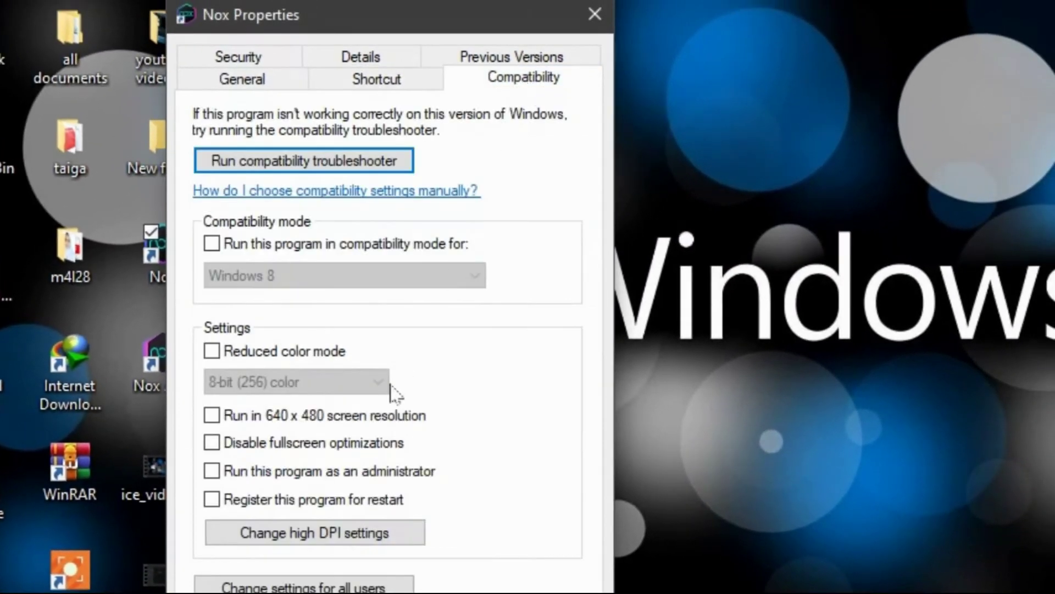
click(290, 249)
click(302, 275)
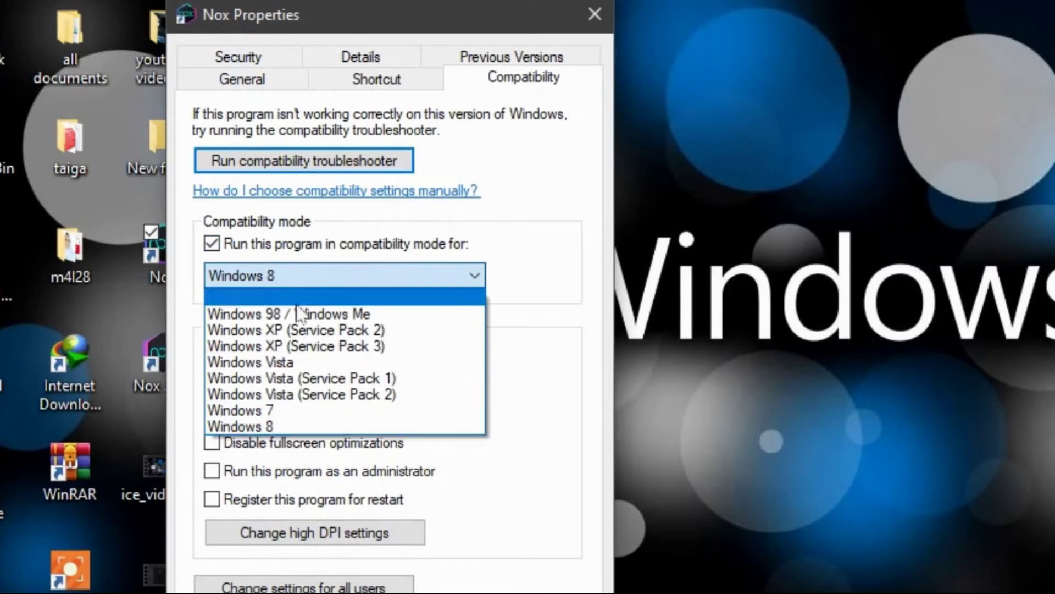
click(274, 411)
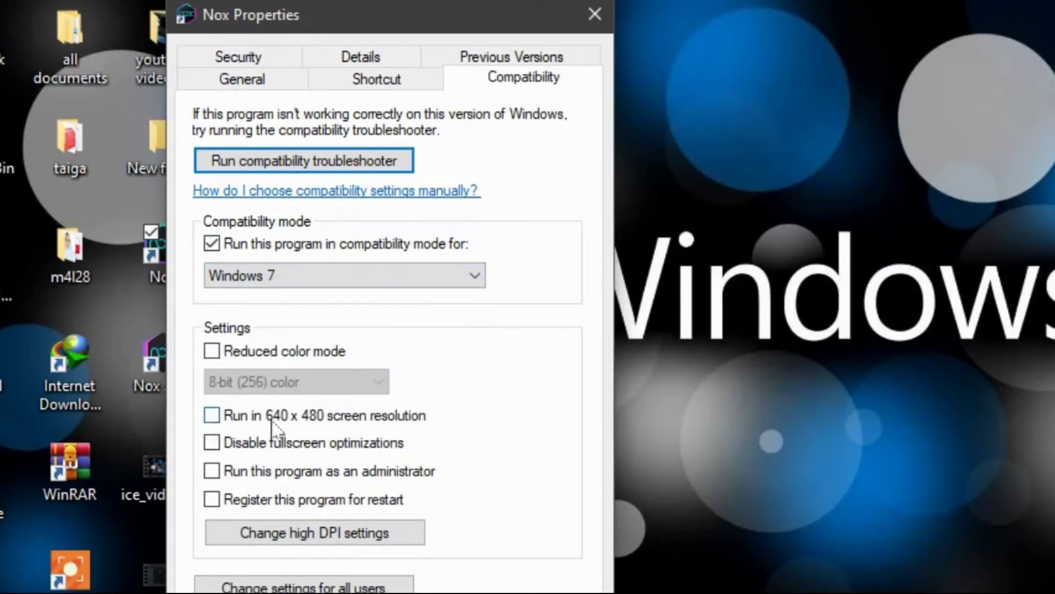
Set Nox to run as an administrator and override its high DPI scaling behavior, with scaling performed by Application
click(271, 537)
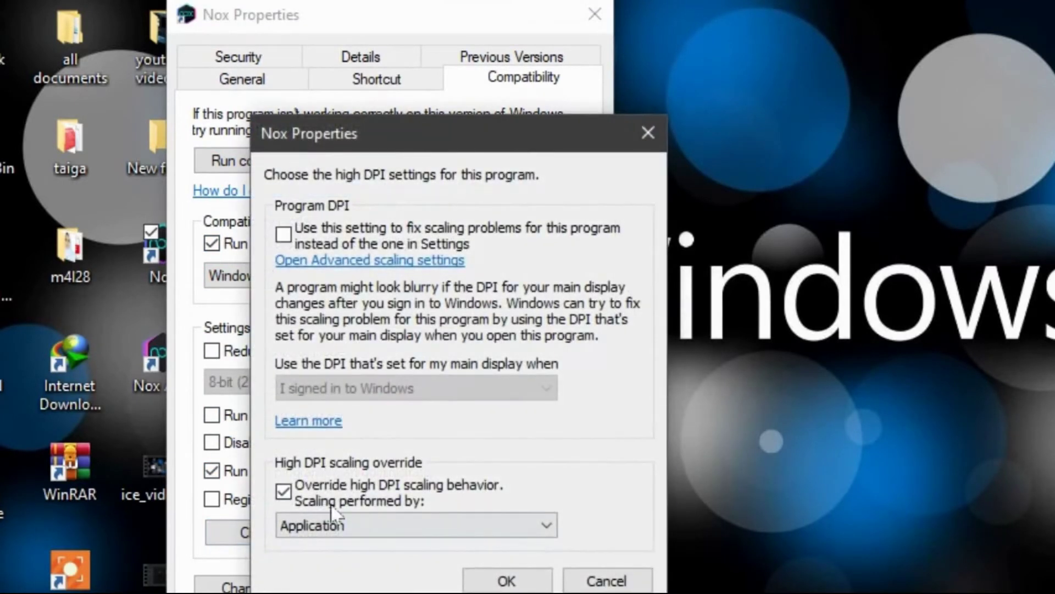
click(329, 501)
click(328, 500)
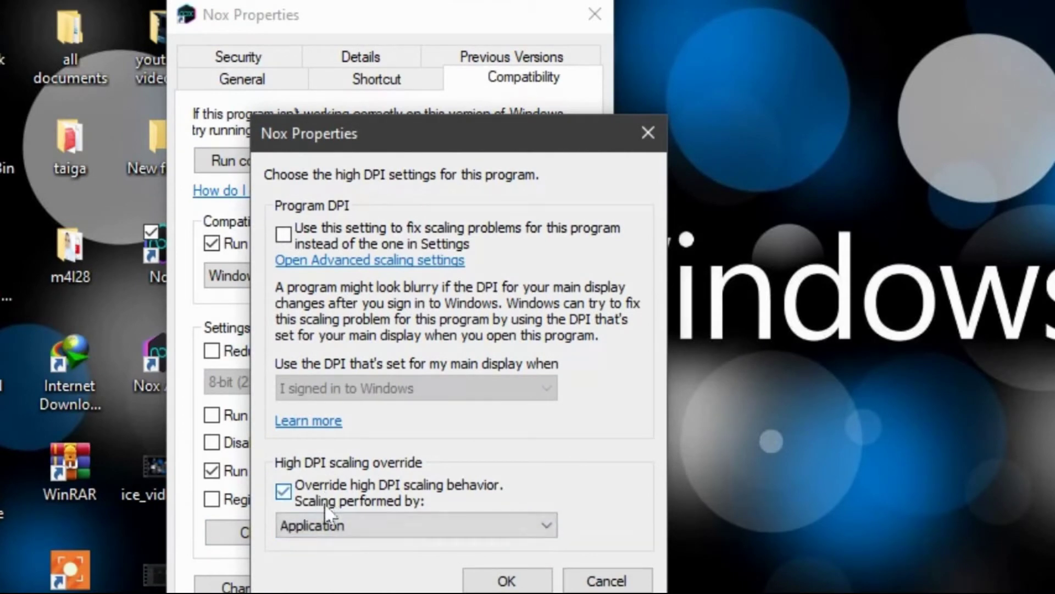
click(324, 525)
click(328, 547)
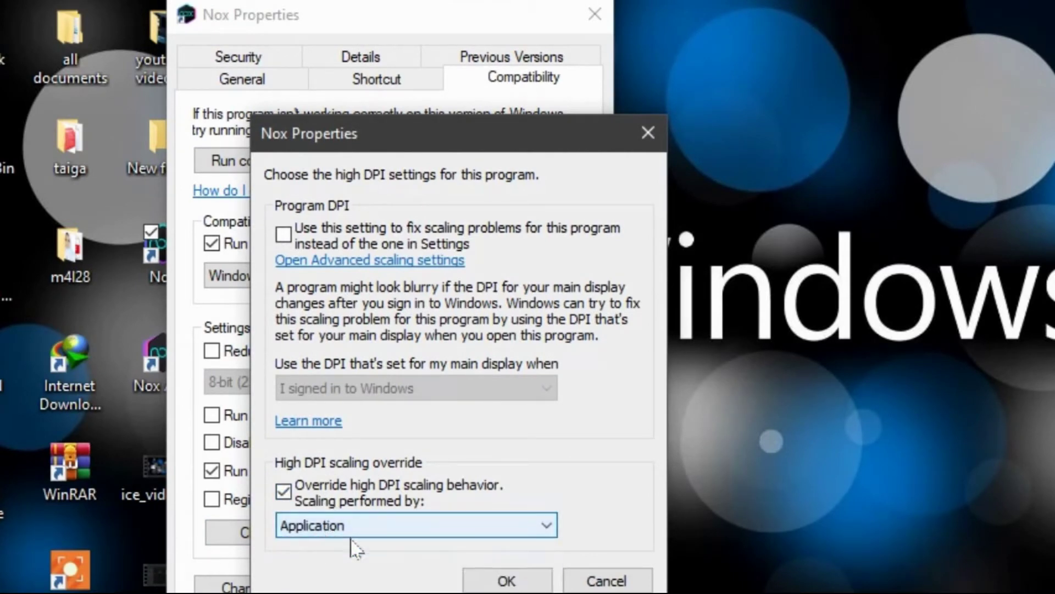
click(527, 587)
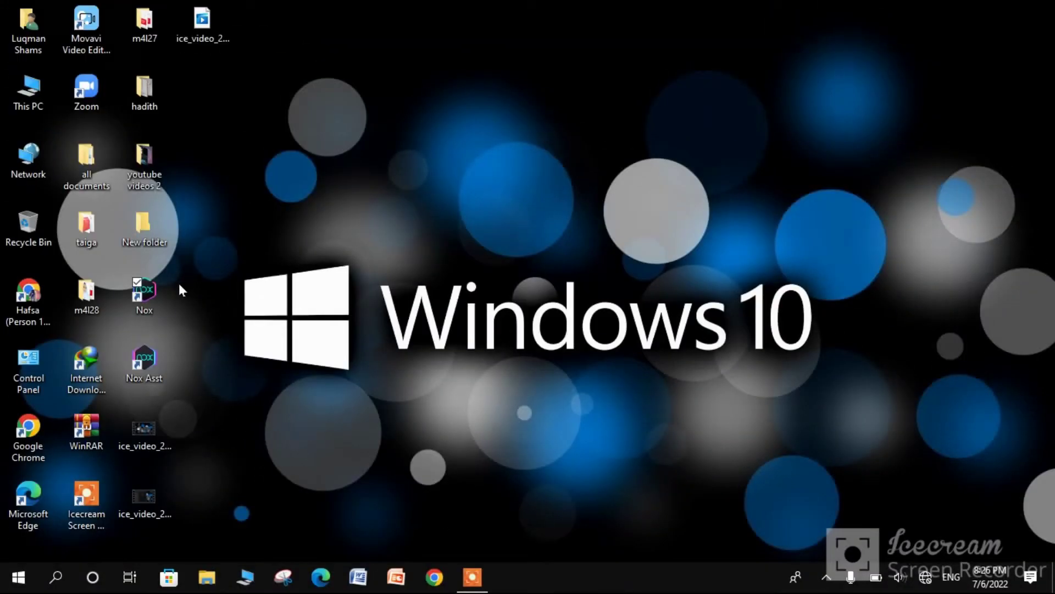
Launch Nox and, in its system settings, choose High (2 Core CPU, 3072 MB Memory) performance and restore the window size
double_click(133, 308)
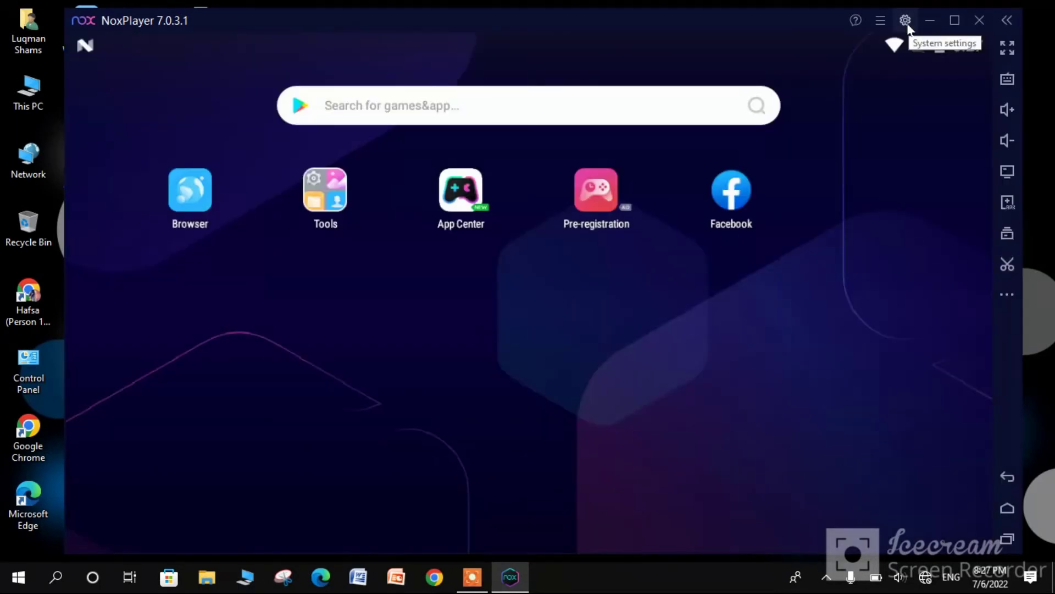
click(906, 21)
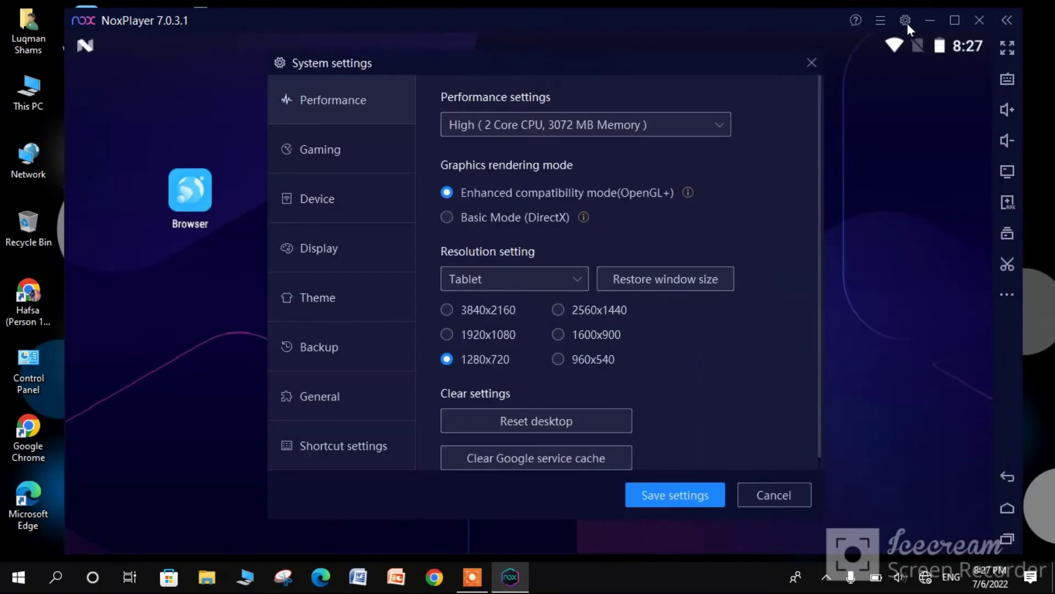
click(607, 119)
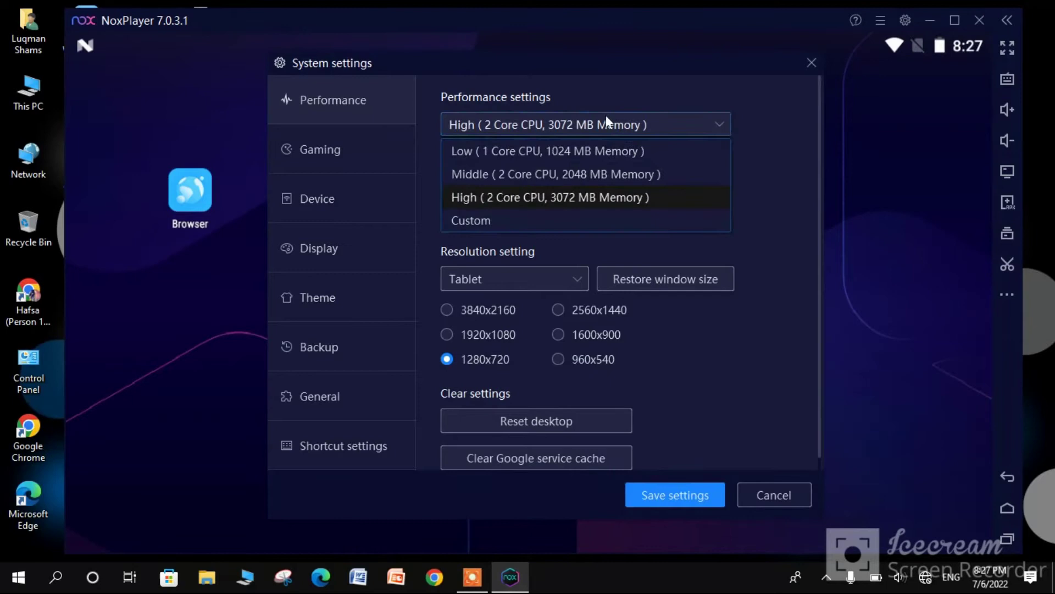
click(553, 195)
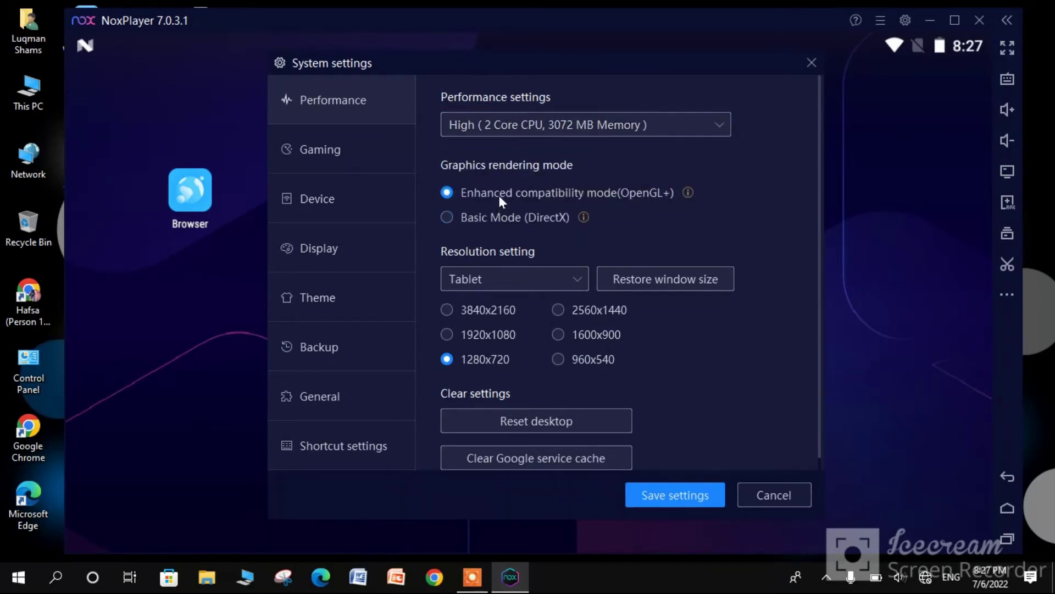
click(632, 281)
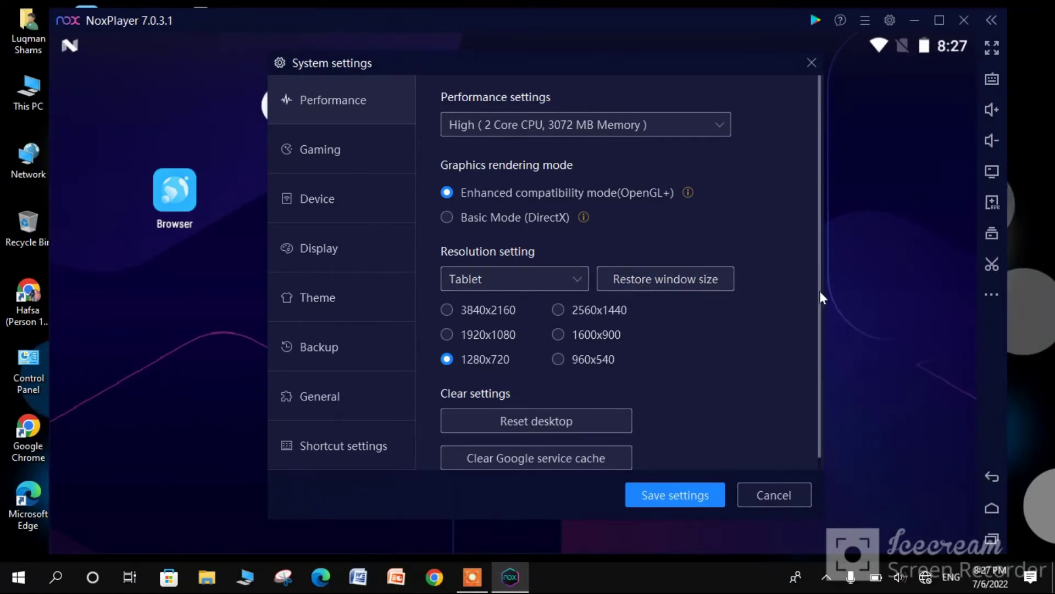
drag(820, 292, 827, 367)
In Nox's gaming settings, decline High FPS Mode (120 FPS) and have both ASTC texture and the rendering cache enabled
click(328, 154)
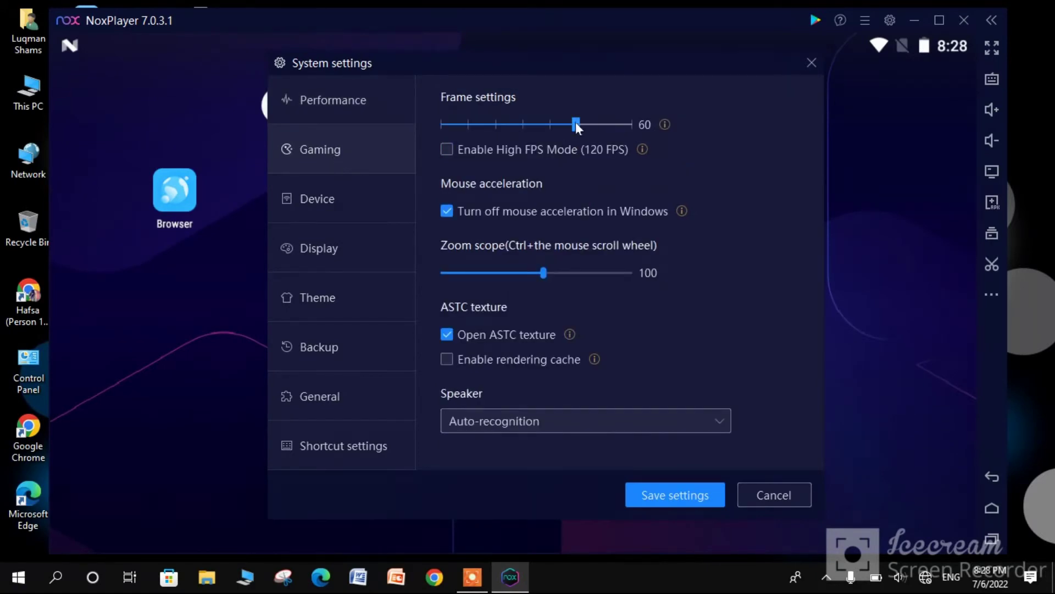
click(545, 153)
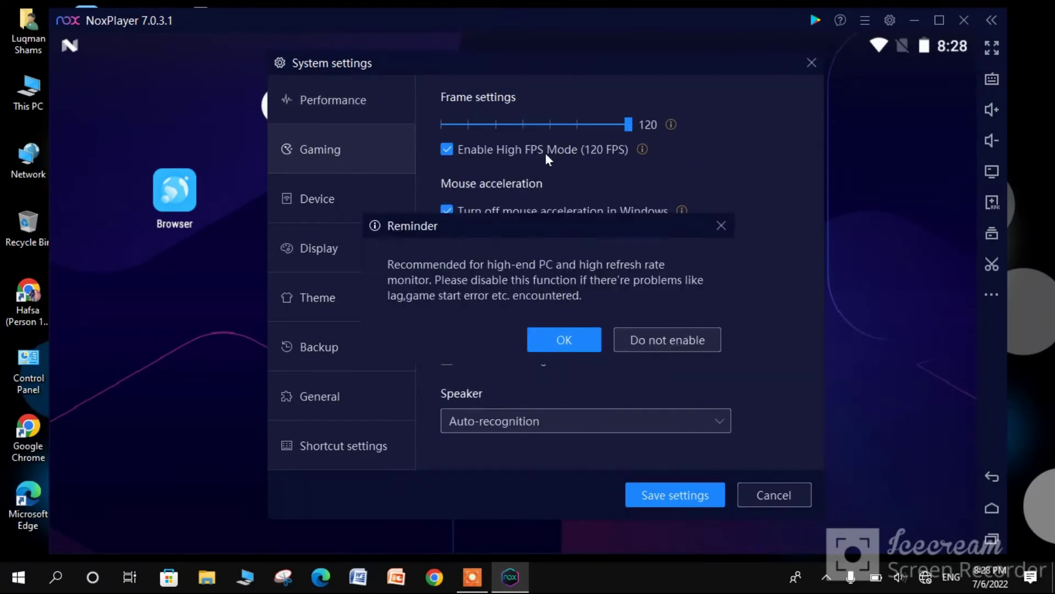
click(645, 341)
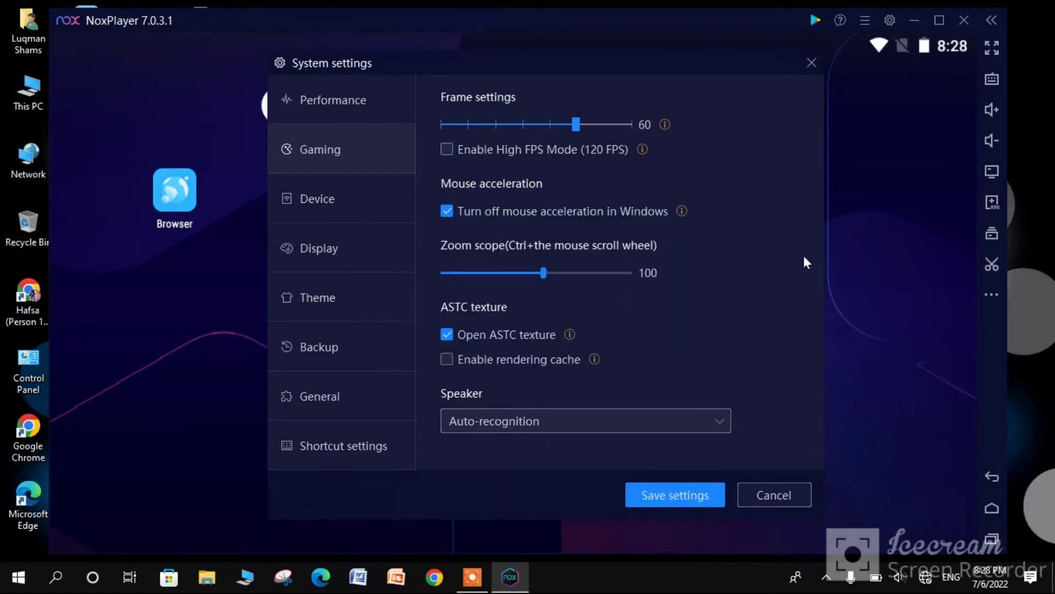
click(471, 336)
click(568, 336)
click(473, 357)
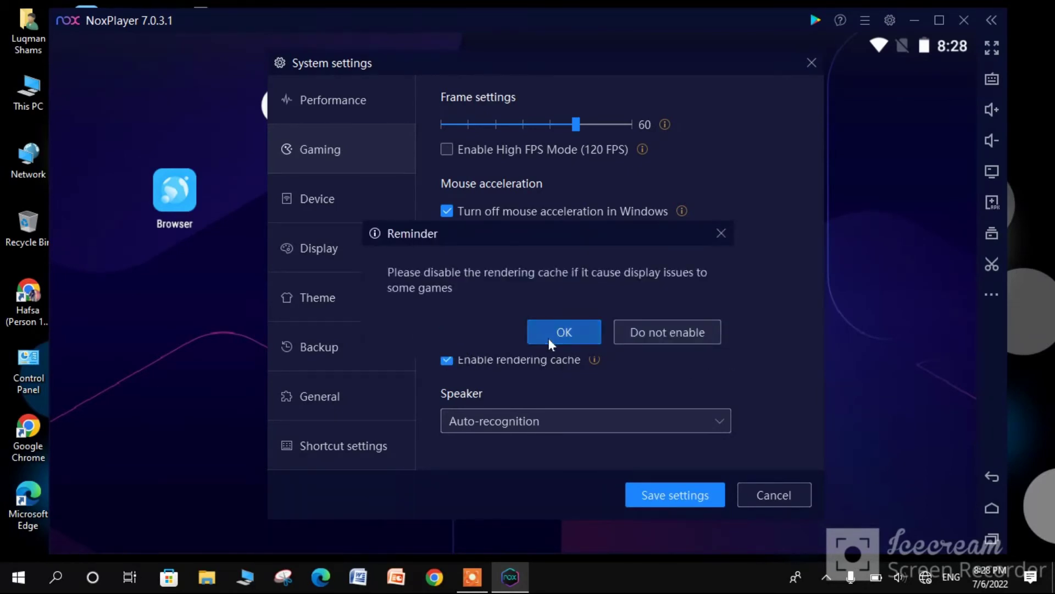
click(550, 338)
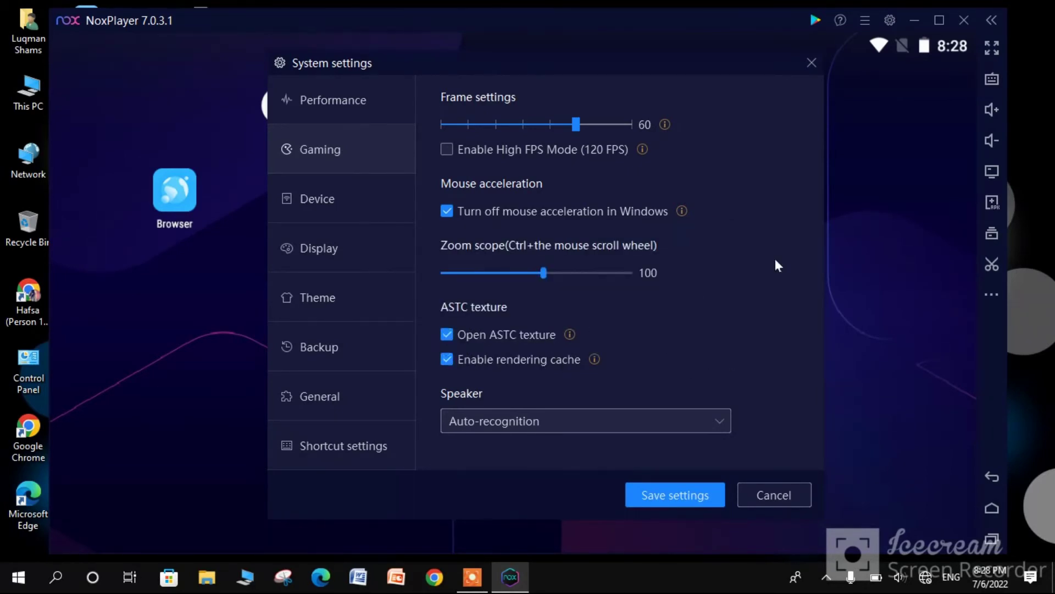
click(377, 210)
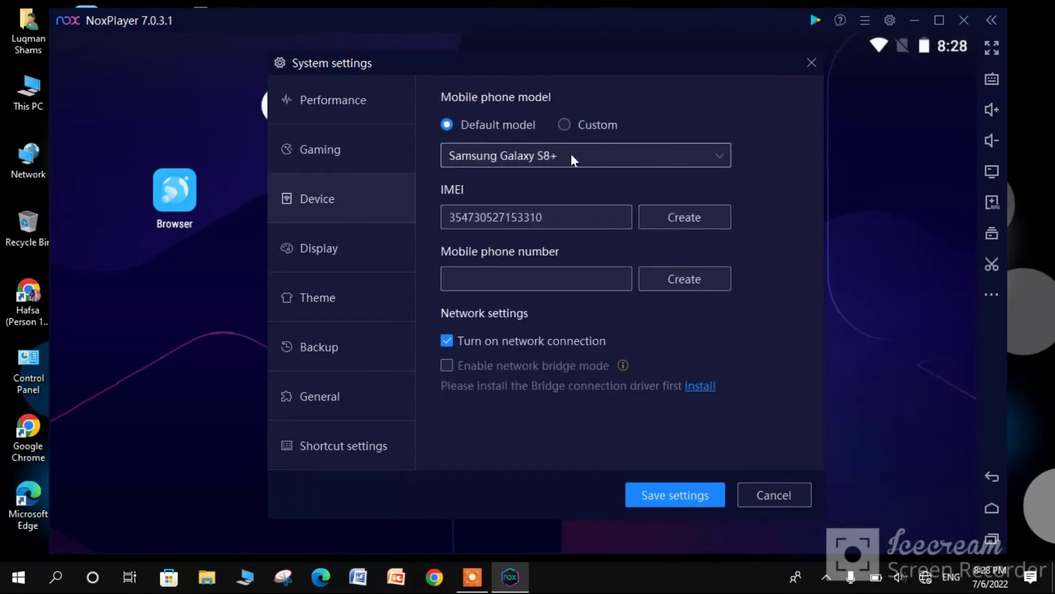
click(566, 125)
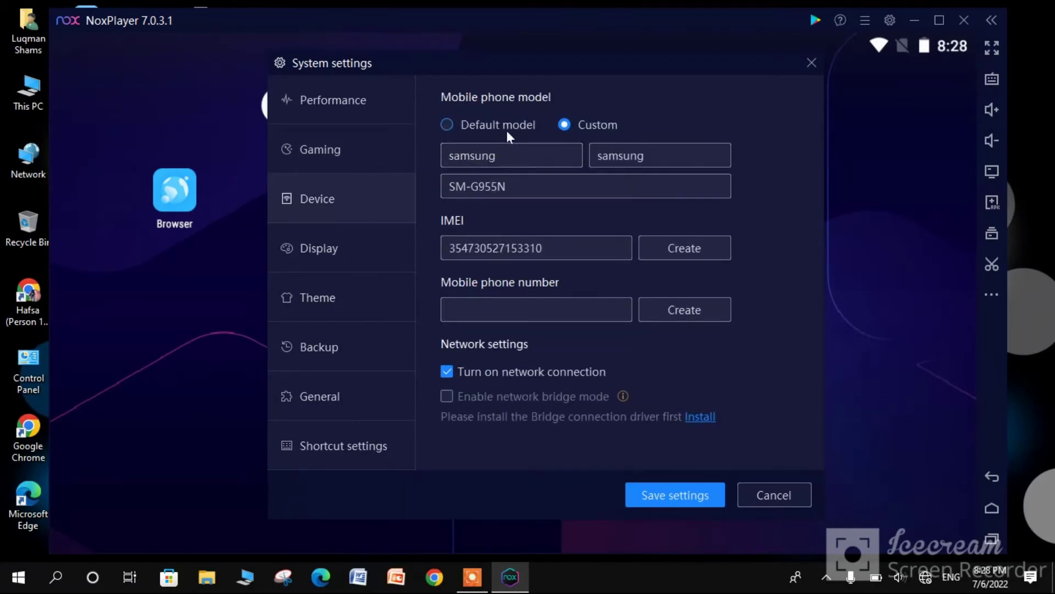
click(506, 127)
click(569, 144)
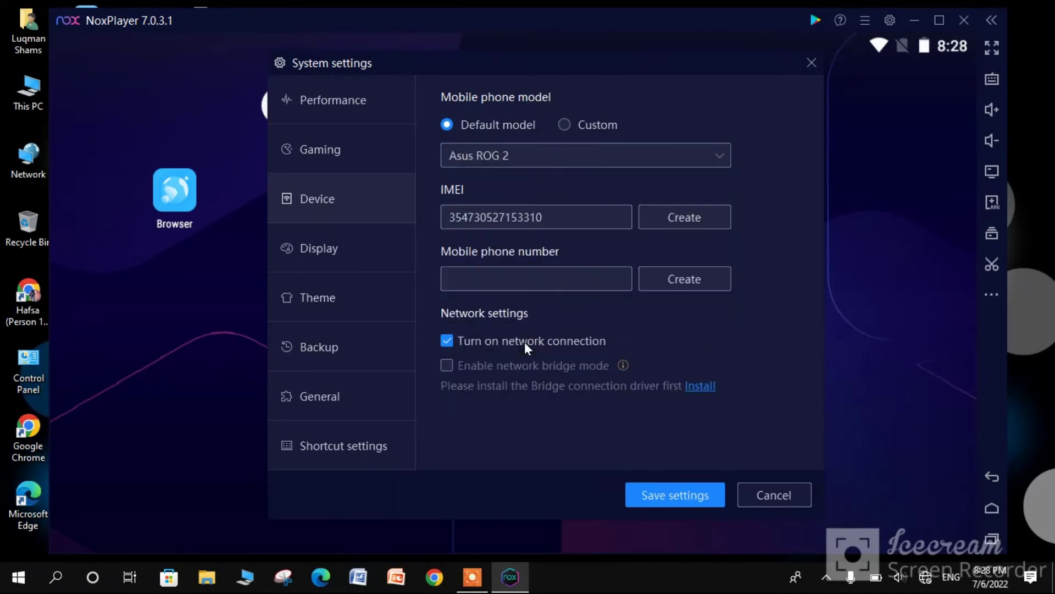
click(358, 254)
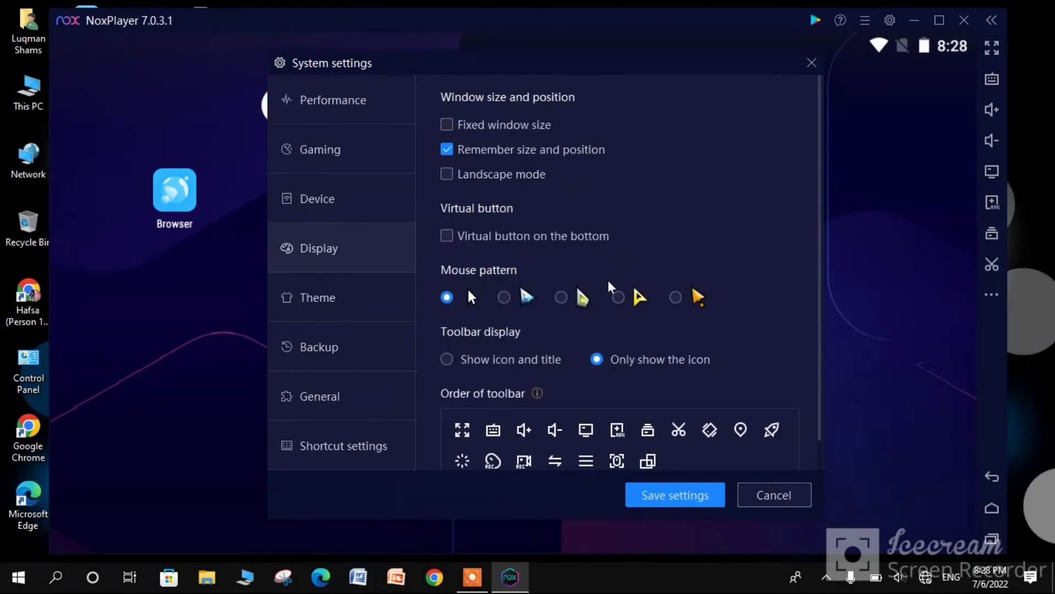
click(307, 294)
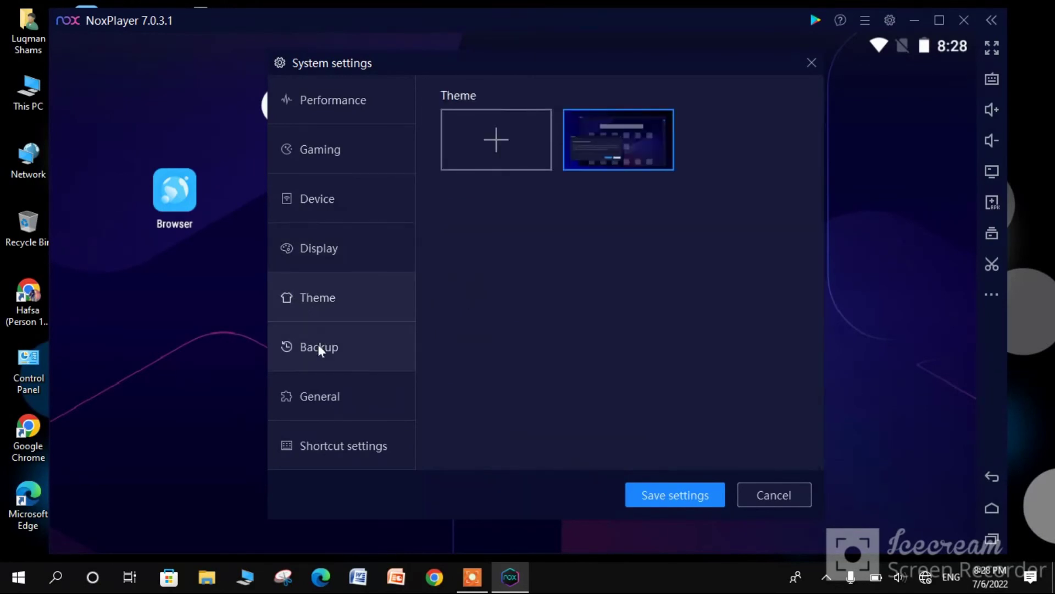
click(318, 346)
click(333, 409)
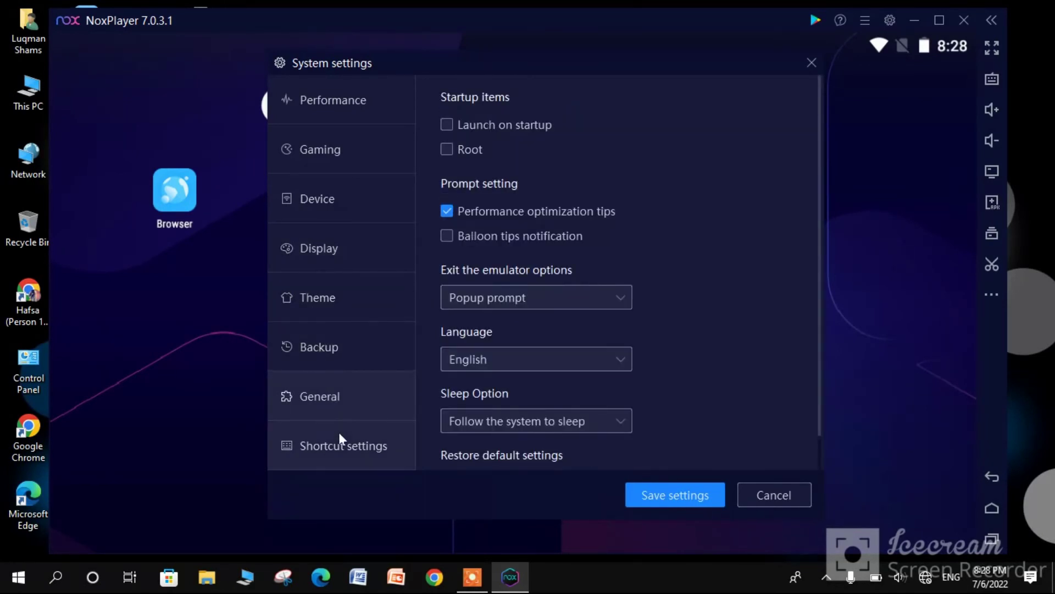
click(339, 434)
Save the changed system settings and restart Nox so they take effect
click(696, 492)
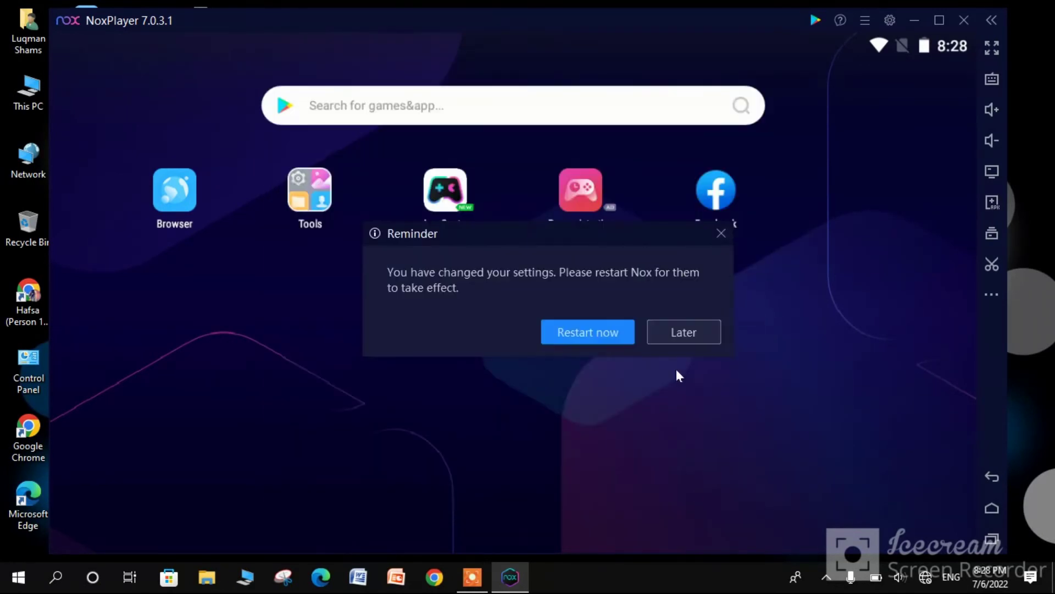
click(615, 332)
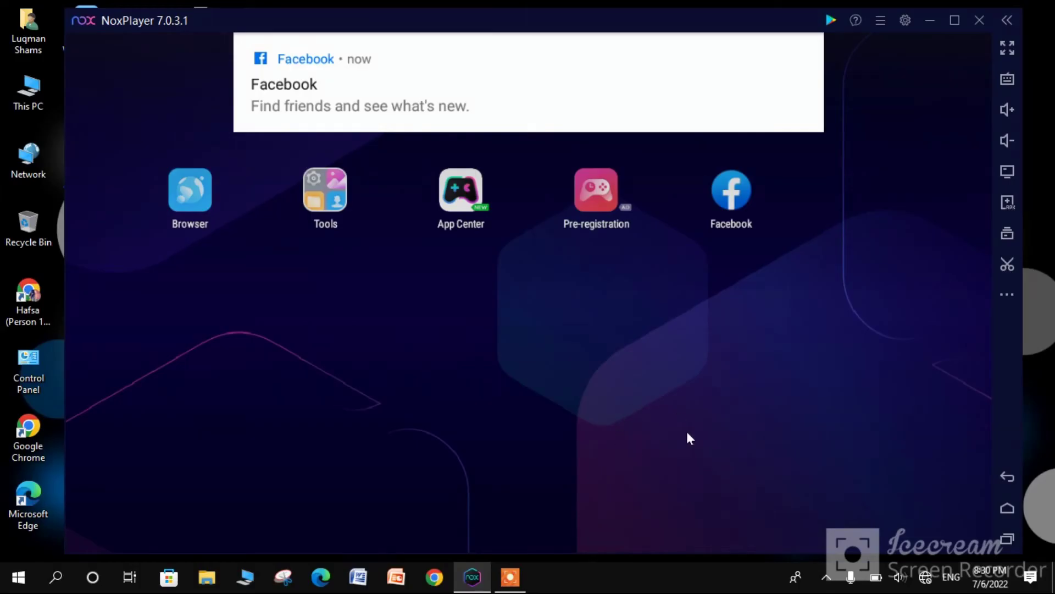
Open Task Manager and show the detailed list of running processes
right_click(649, 581)
click(669, 507)
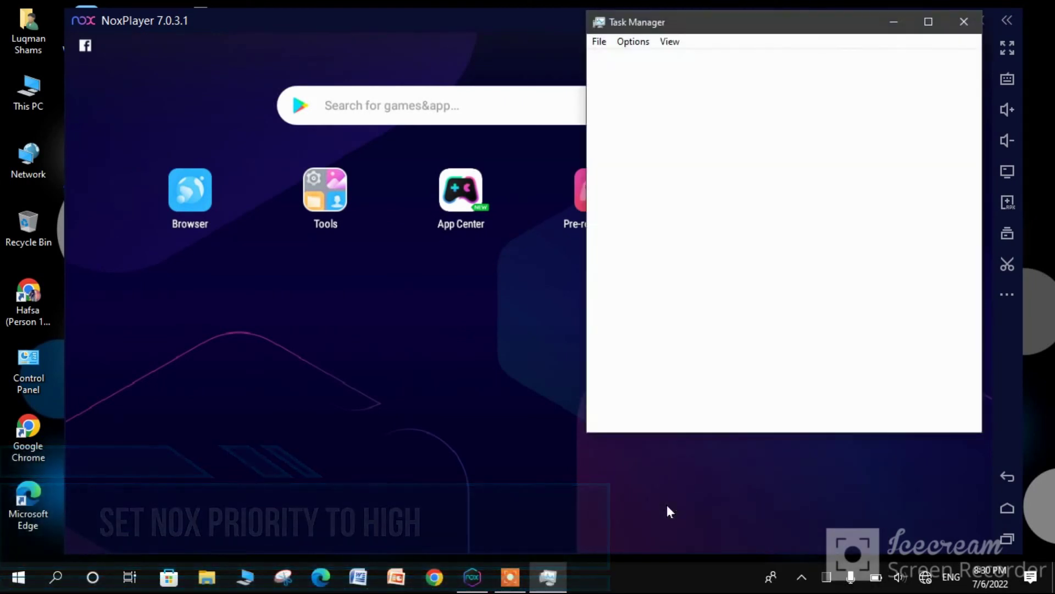
click(808, 63)
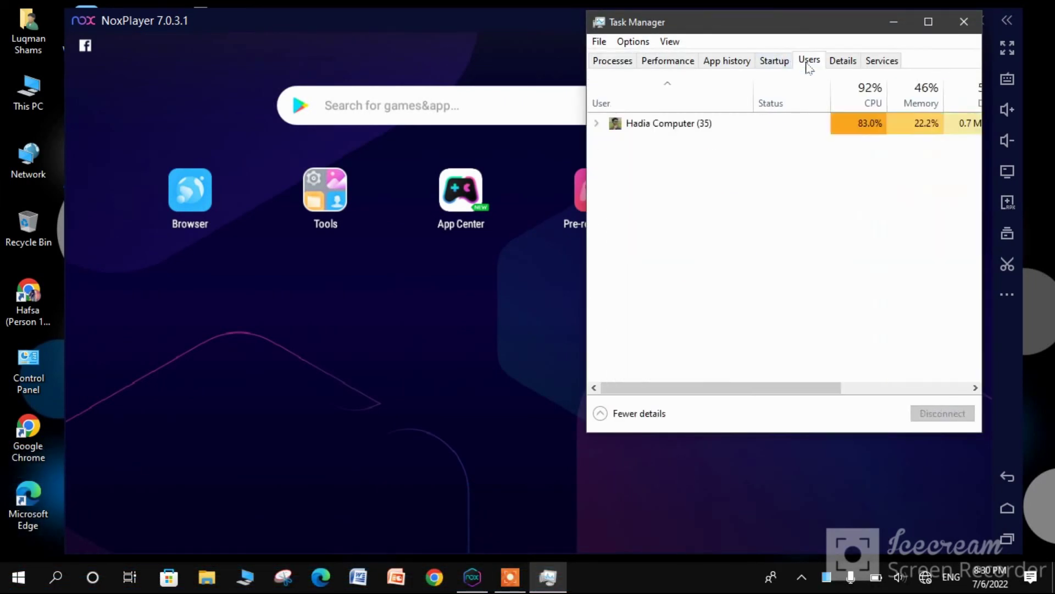
click(844, 62)
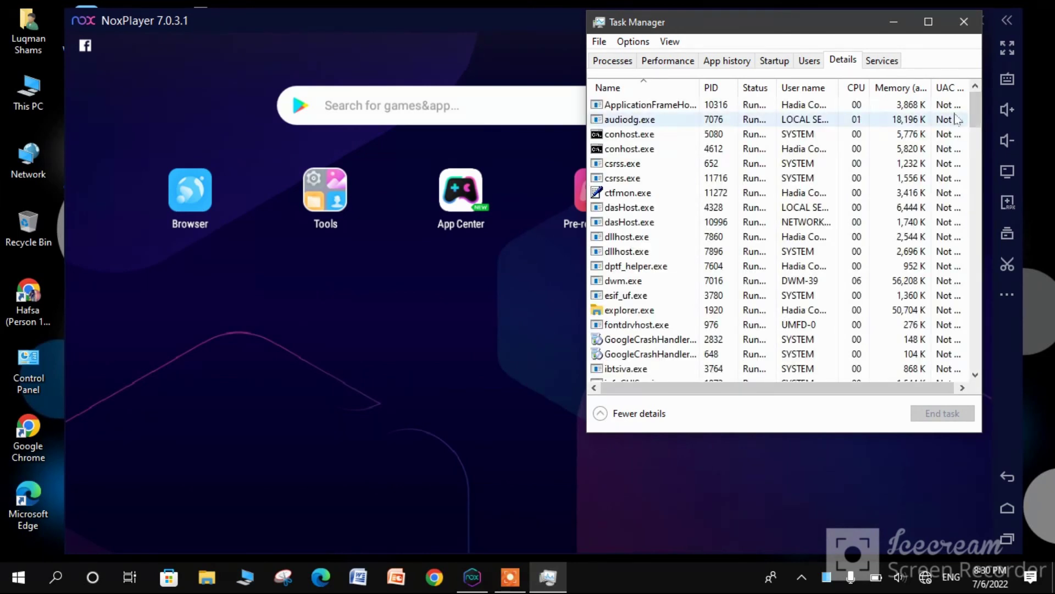
Set the priority of the Nox.exe process to High, confirm the change, and close Task Manager
drag(974, 116, 974, 147)
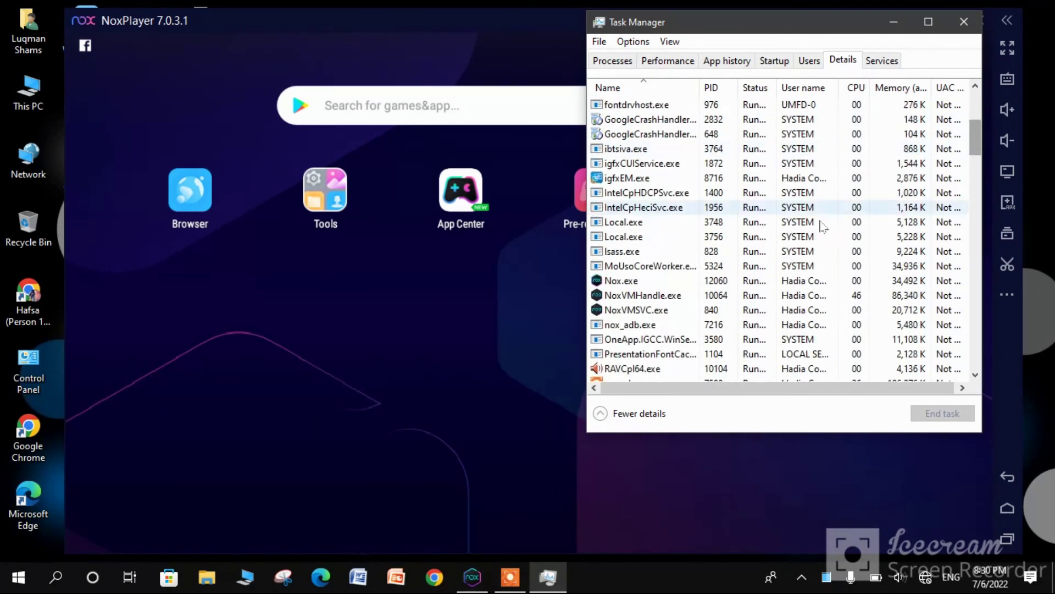
click(687, 283)
right_click(687, 283)
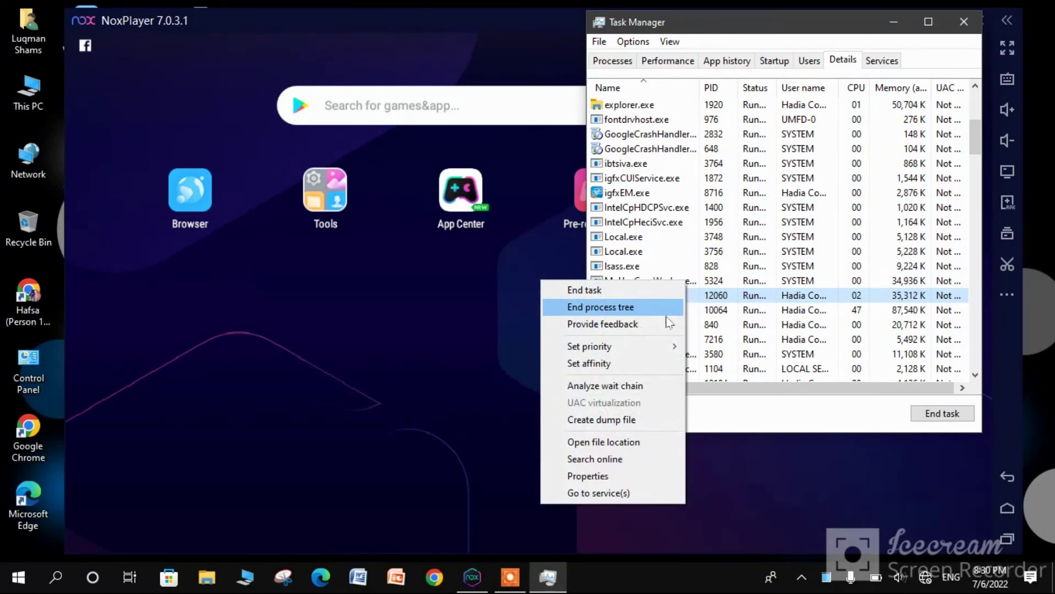
mouse_move(672, 346)
click(716, 364)
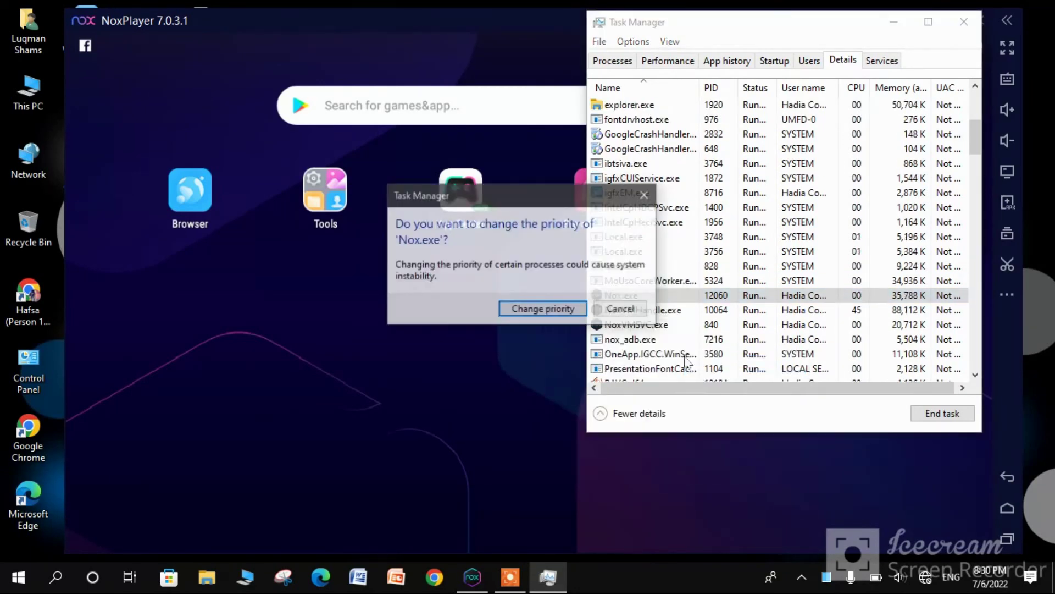
click(543, 307)
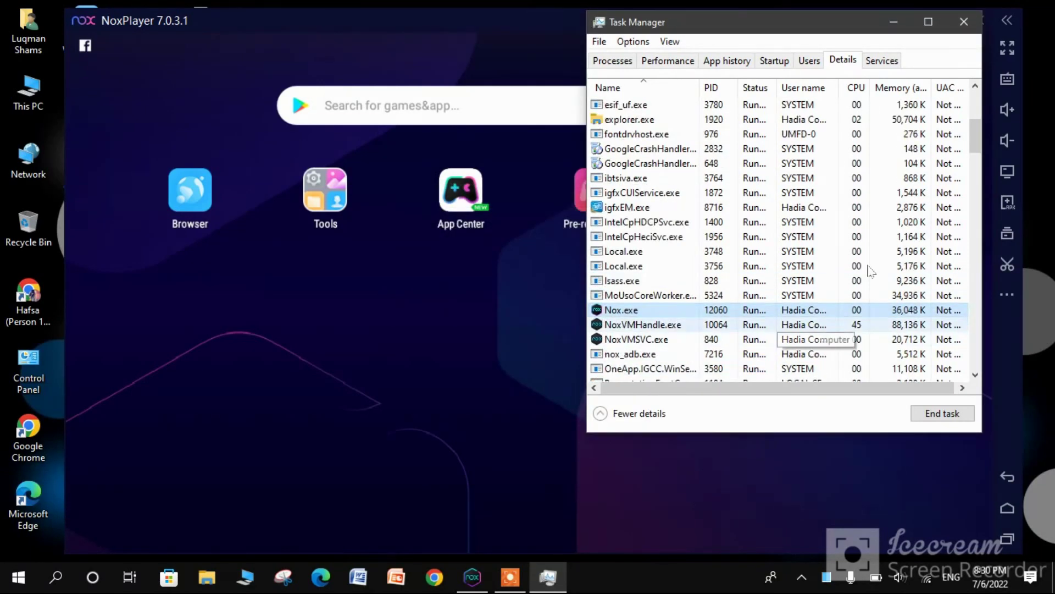
click(964, 21)
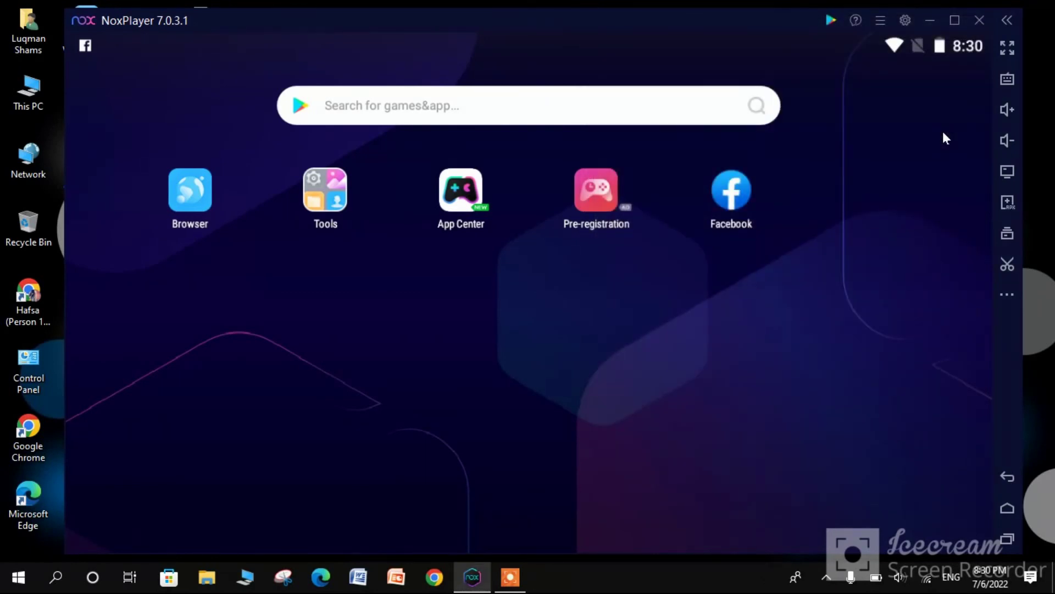